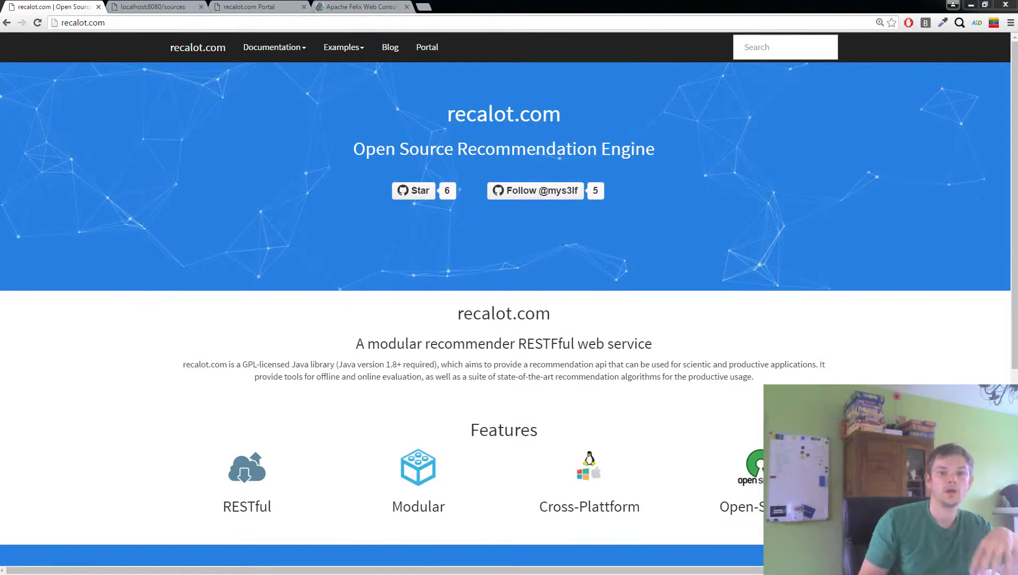
Switch to the recalot.com Portal and connect the data-builder-filmtrust data source with source-id filmtrust.
{"action": "left_click", "coordinate": [255, 5]}
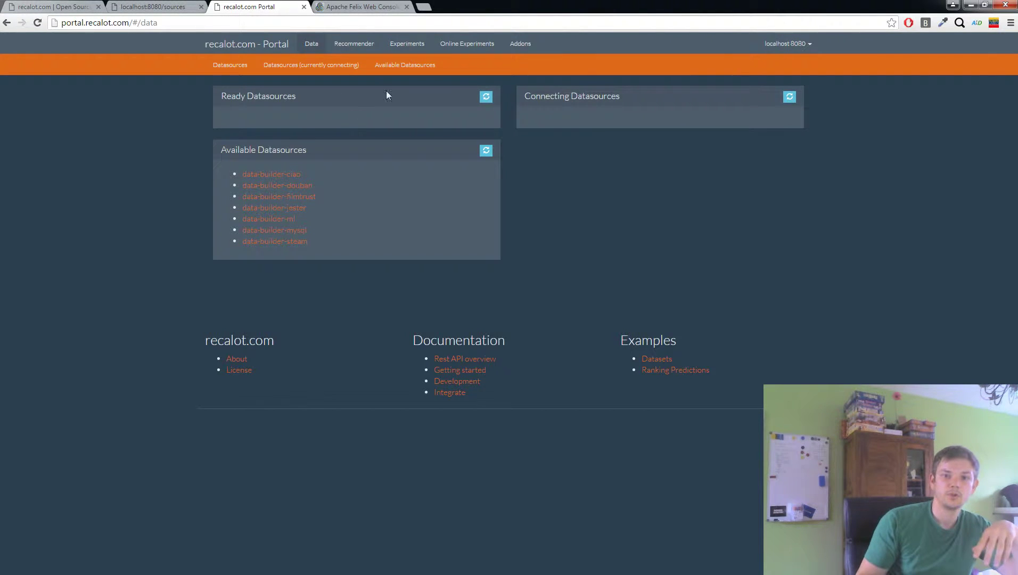
{"action": "left_click", "coordinate": [251, 48]}
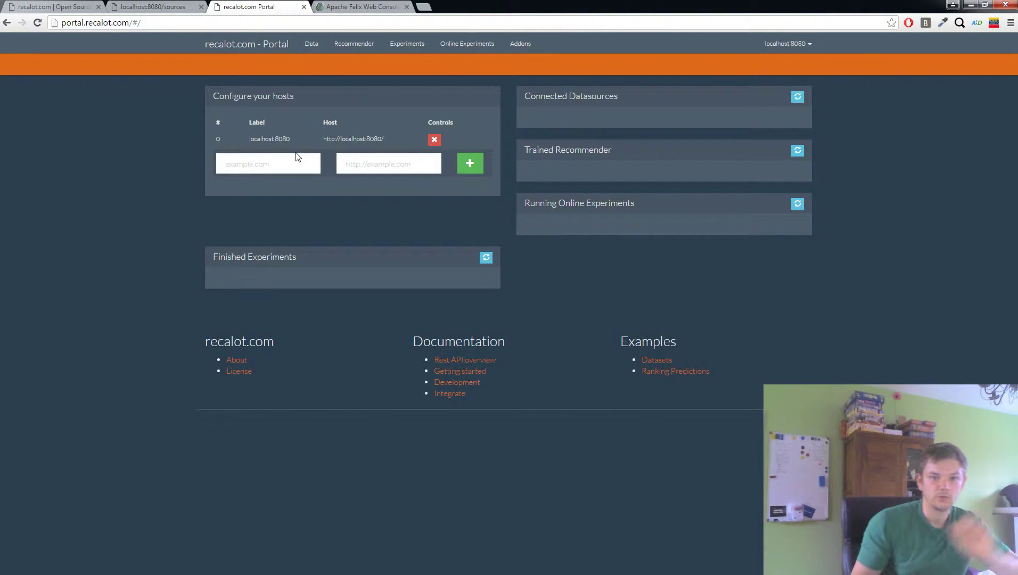
{"action": "left_click", "coordinate": [314, 47]}
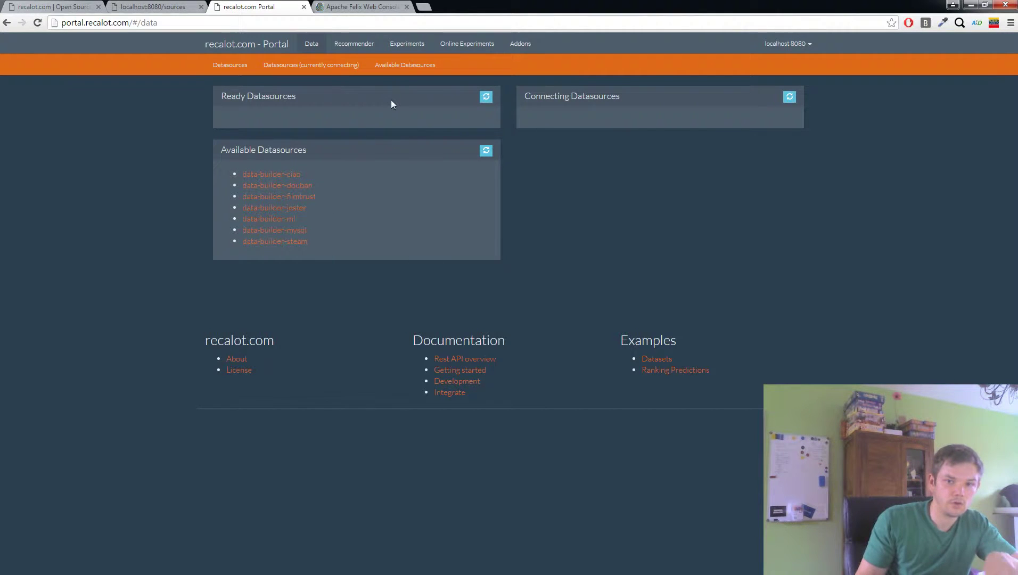
{"action": "left_click", "coordinate": [298, 198]}
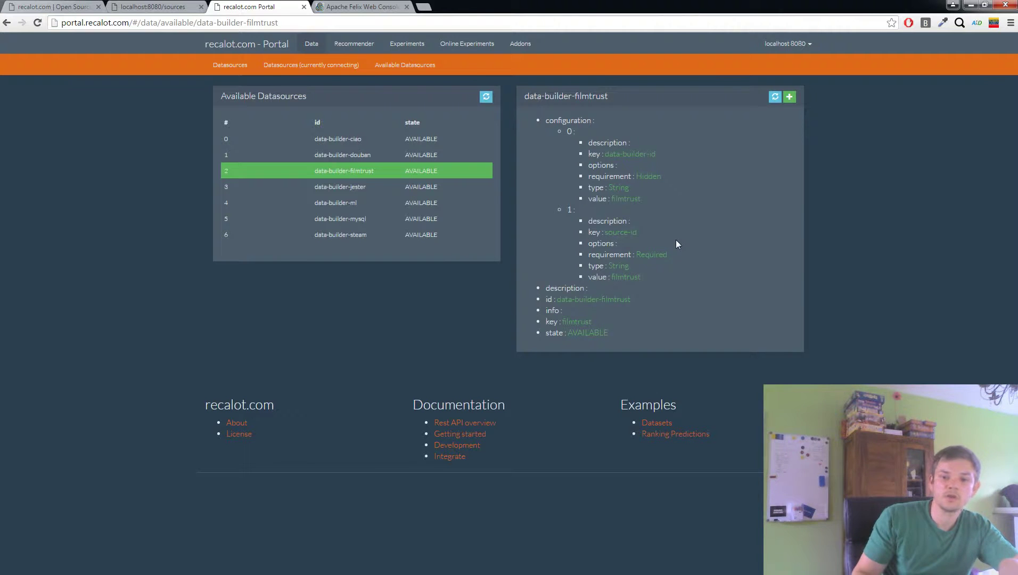
{"action": "left_click", "coordinate": [790, 98]}
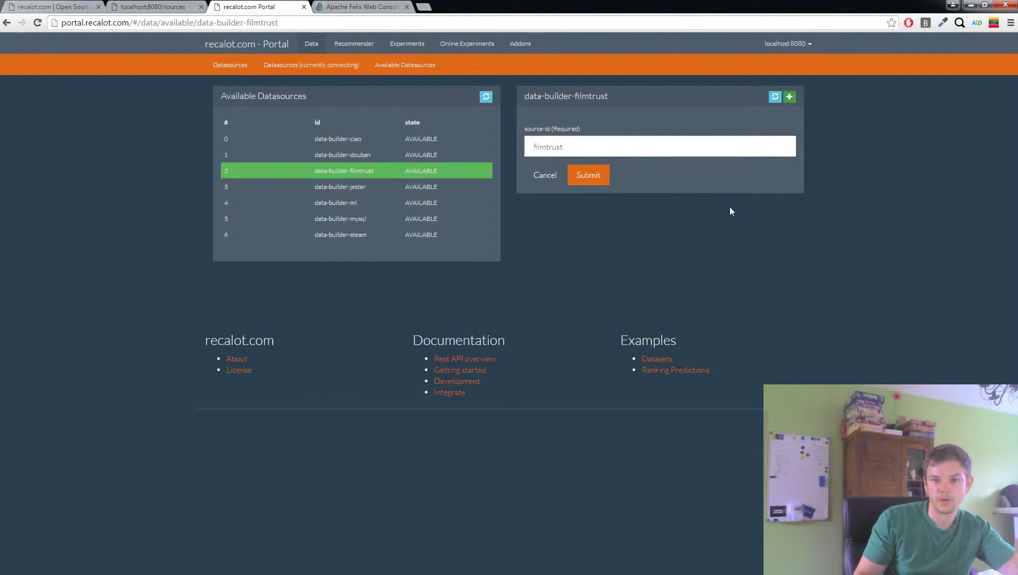
{"action": "left_click", "coordinate": [596, 181]}
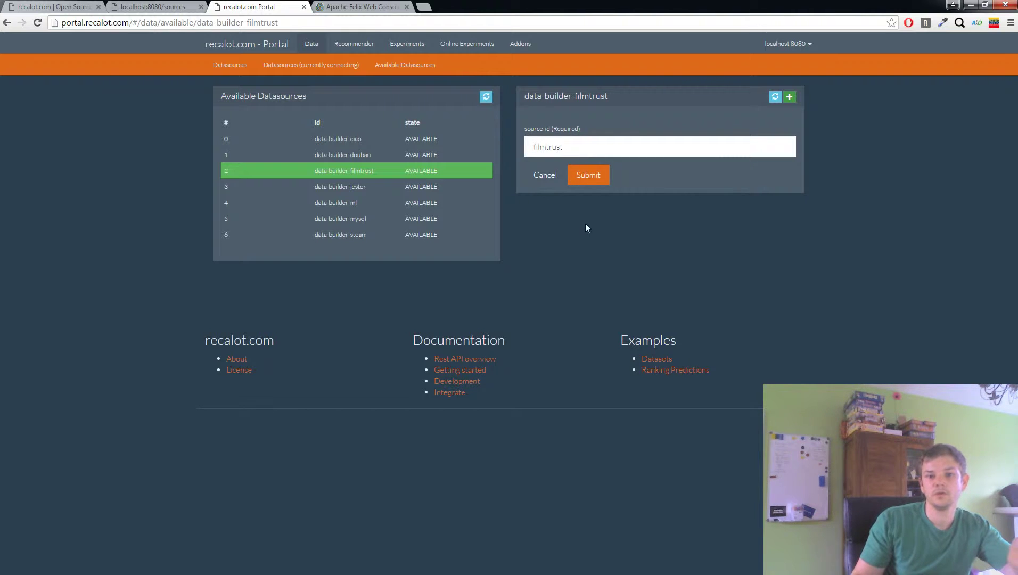
{"action": "left_click", "coordinate": [605, 184]}
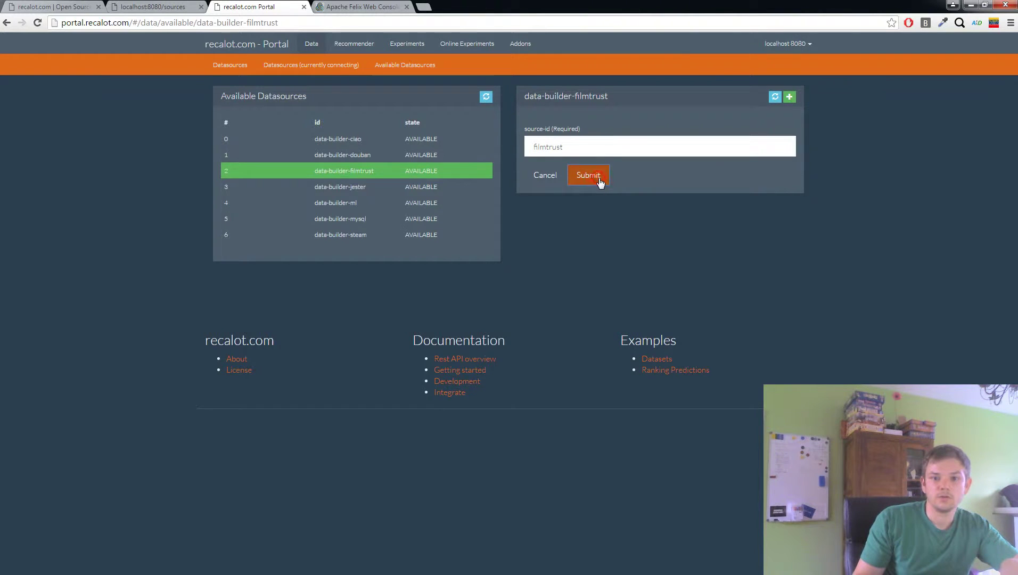
Check the connecting and ready data sources and view the details of the filmtrust source.
{"action": "left_click", "coordinate": [311, 65]}
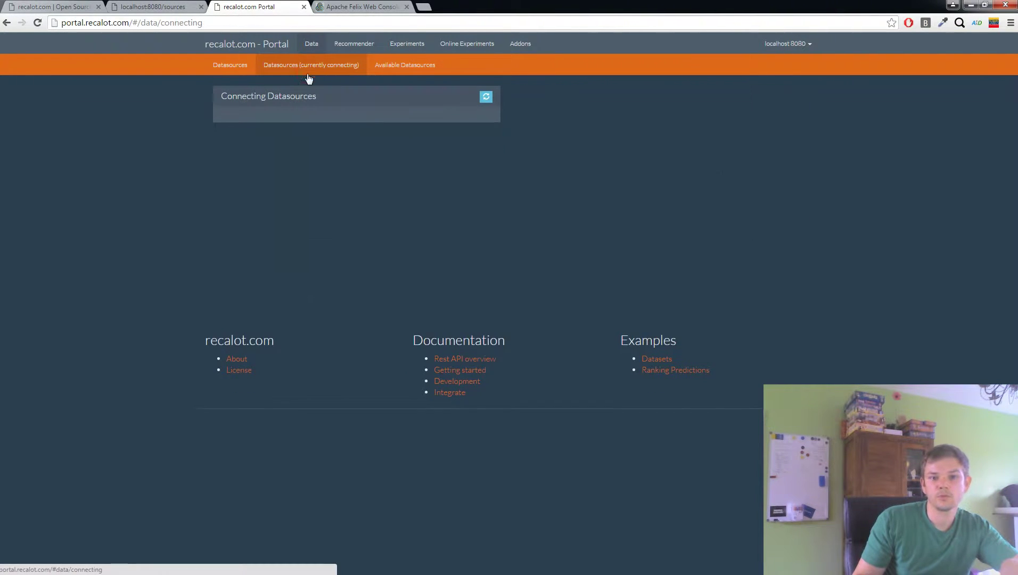
{"action": "left_click", "coordinate": [242, 65]}
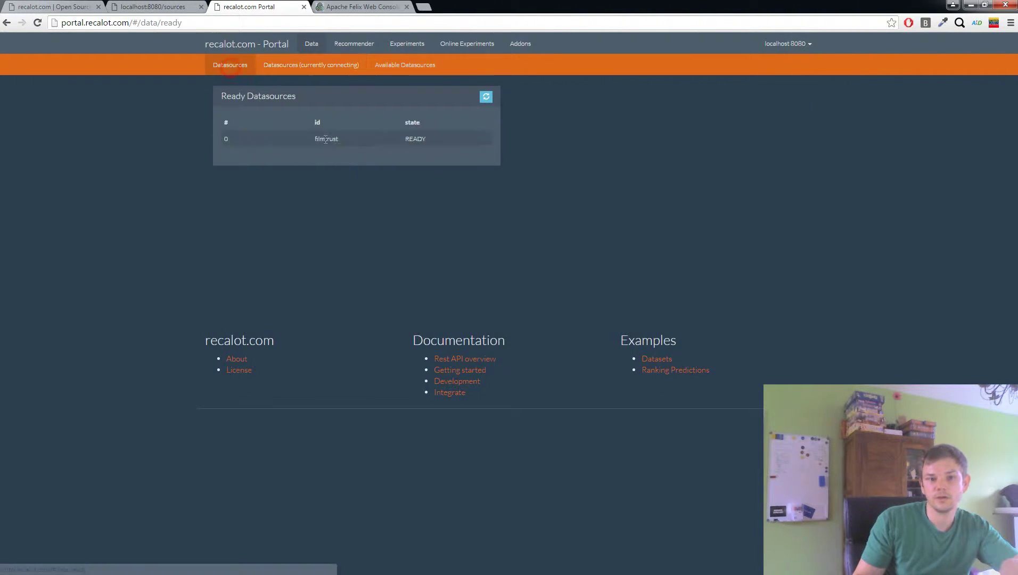
{"action": "left_click", "coordinate": [287, 140]}
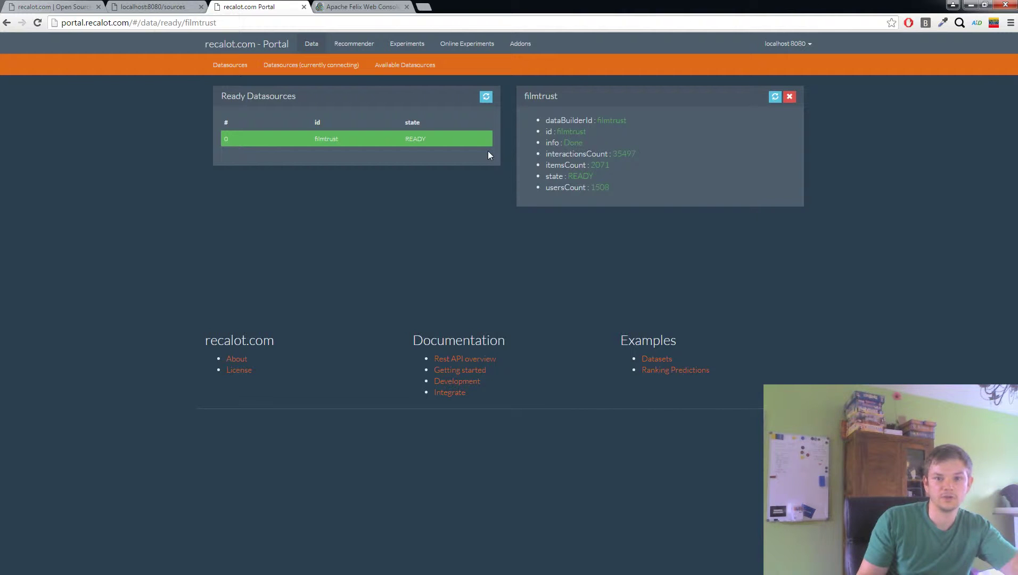
Paste the prepared experiment JSON into the enlarged input area for bulk experiment creation.
{"action": "left_click", "coordinate": [408, 45]}
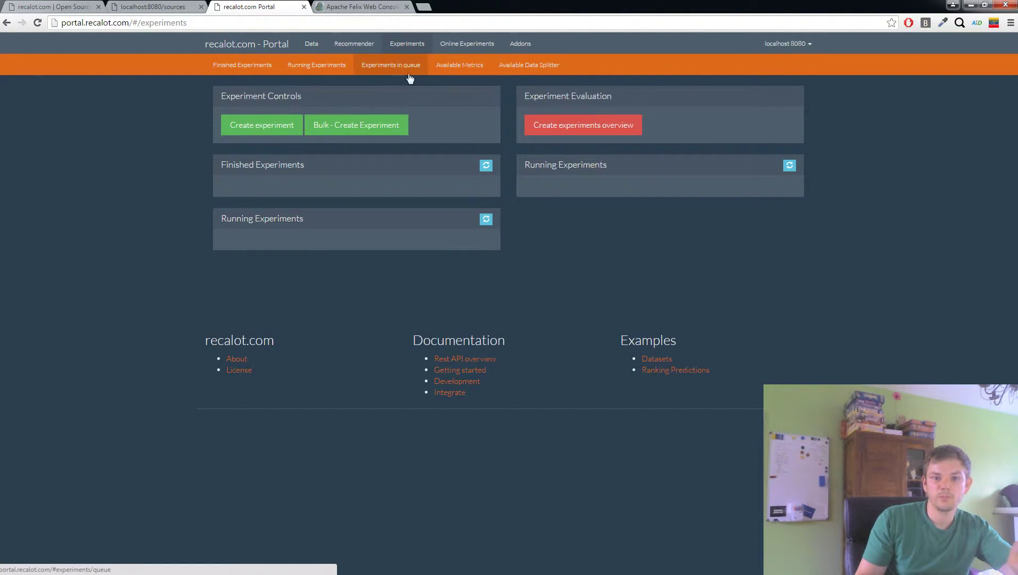
{"action": "left_click", "coordinate": [371, 132]}
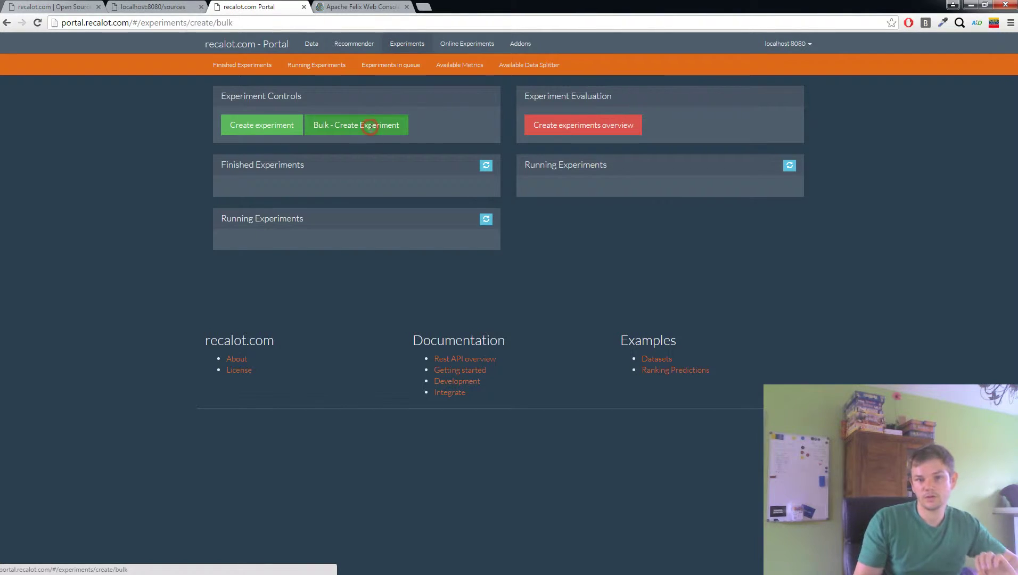
{"action": "left_click_drag", "start_coordinate": [808, 257], "coordinate": [810, 413]}
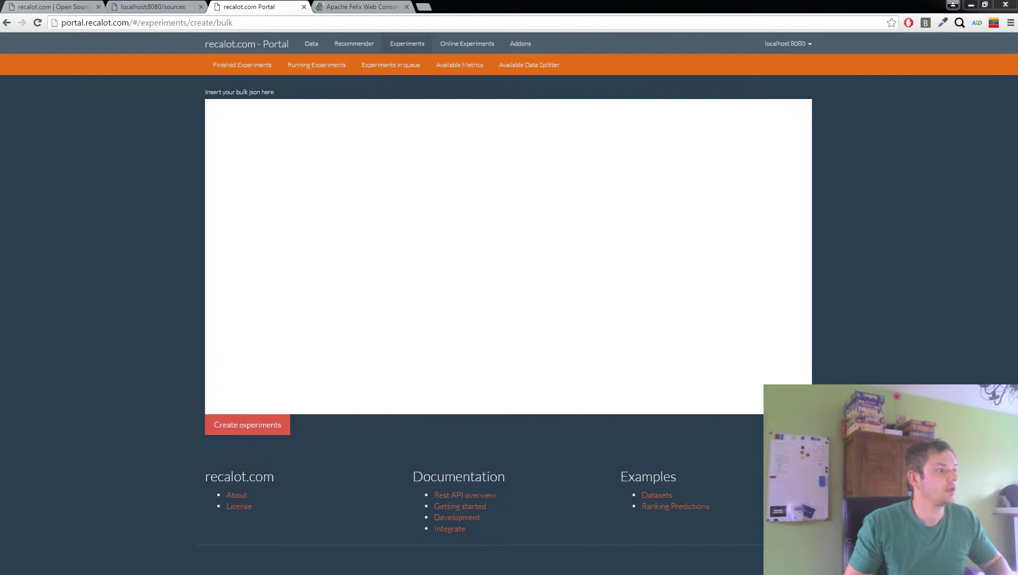
{"action": "left_click", "coordinate": [269, 304]}
{"action": "key", "text": "ctrl+v"}
Review the pasted bulk JSON, examining the experiment-id and how the metric-ids entries pair each metric with a configuration name such as recall@recall5.
{"action": "scroll", "coordinate": [416, 270], "scroll_direction": "up", "scroll_amount": 10}
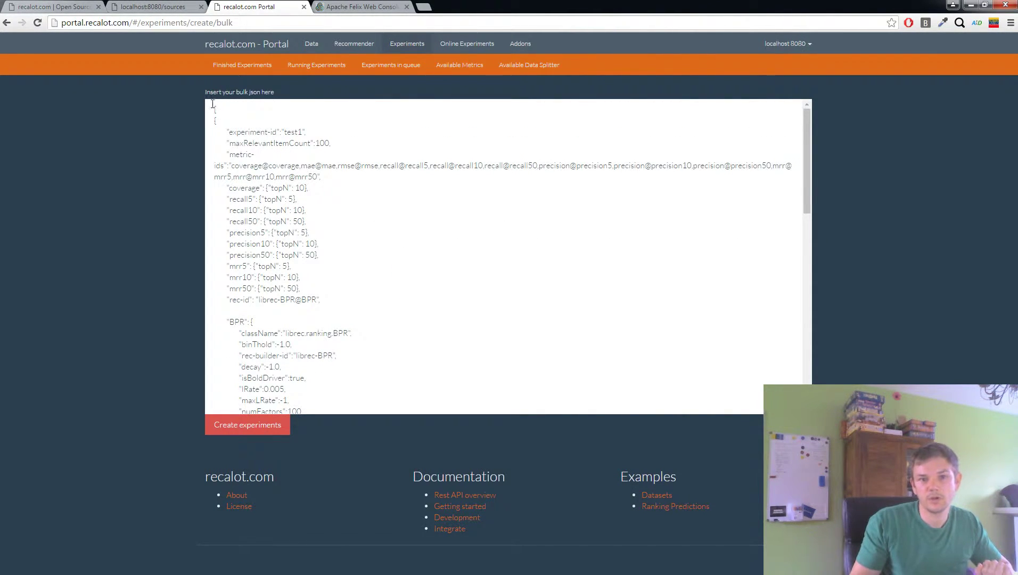
{"action": "scroll", "coordinate": [341, 289], "scroll_direction": "down", "scroll_amount": 5}
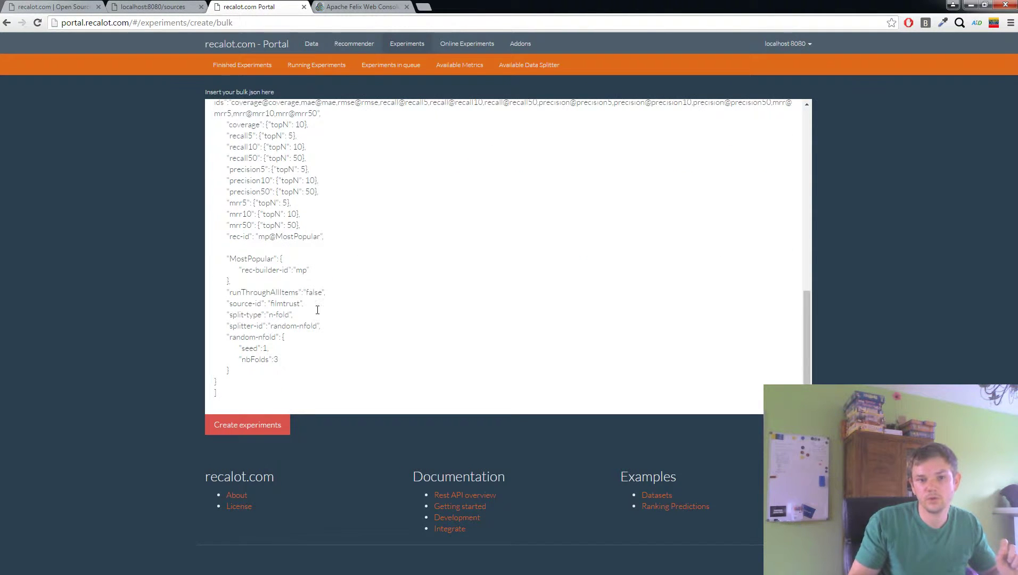
{"action": "scroll", "coordinate": [341, 288], "scroll_direction": "up", "scroll_amount": 5}
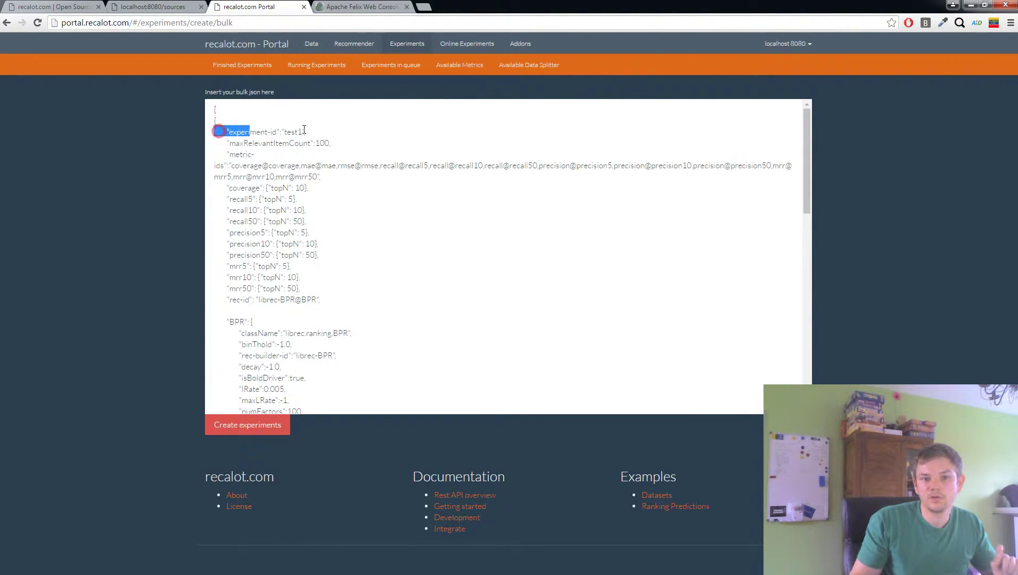
{"action": "left_click", "coordinate": [450, 200]}
{"action": "left_click", "coordinate": [223, 165]}
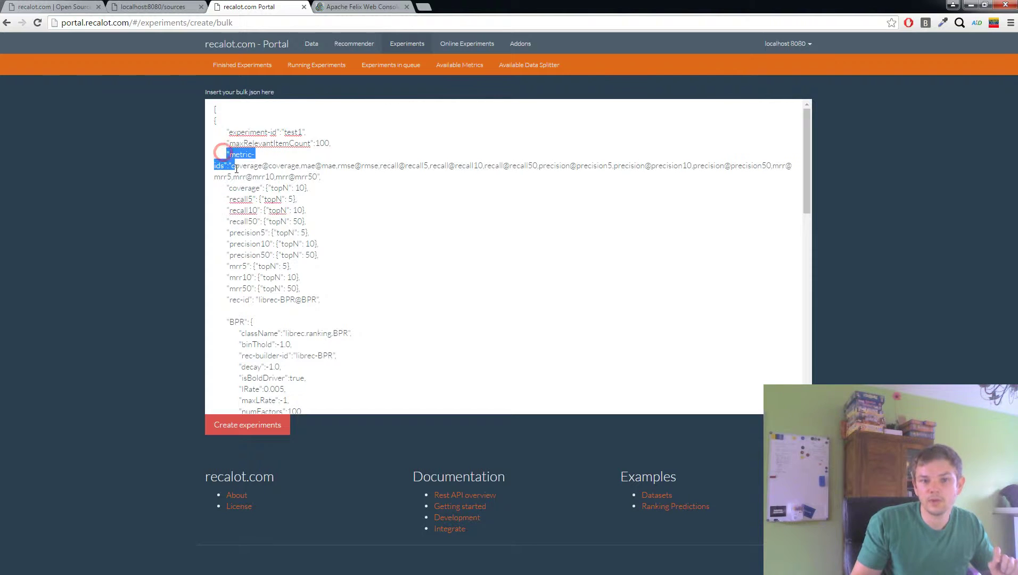
{"action": "type", "text": "s"}
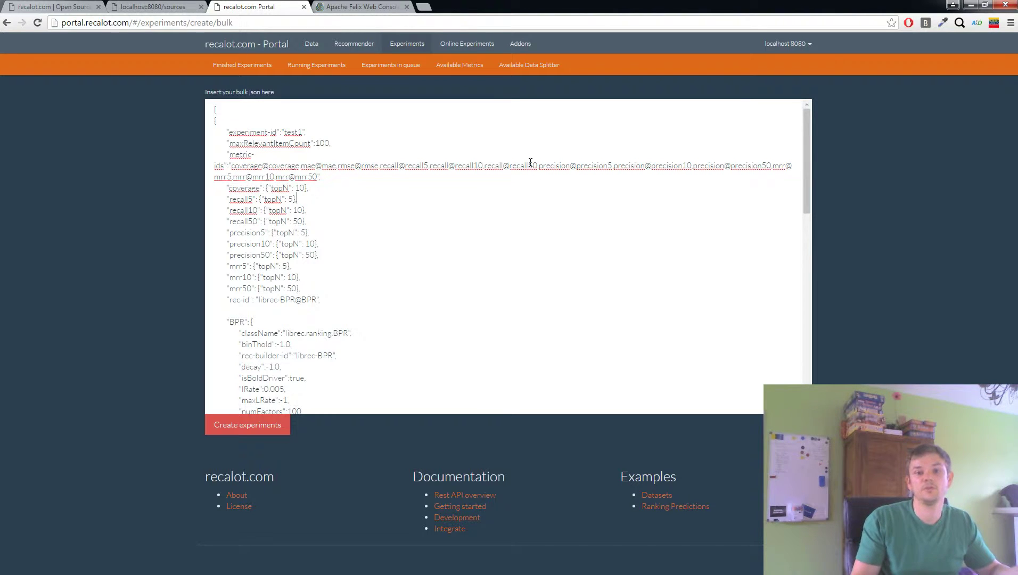
{"action": "double_click", "coordinate": [394, 165]}
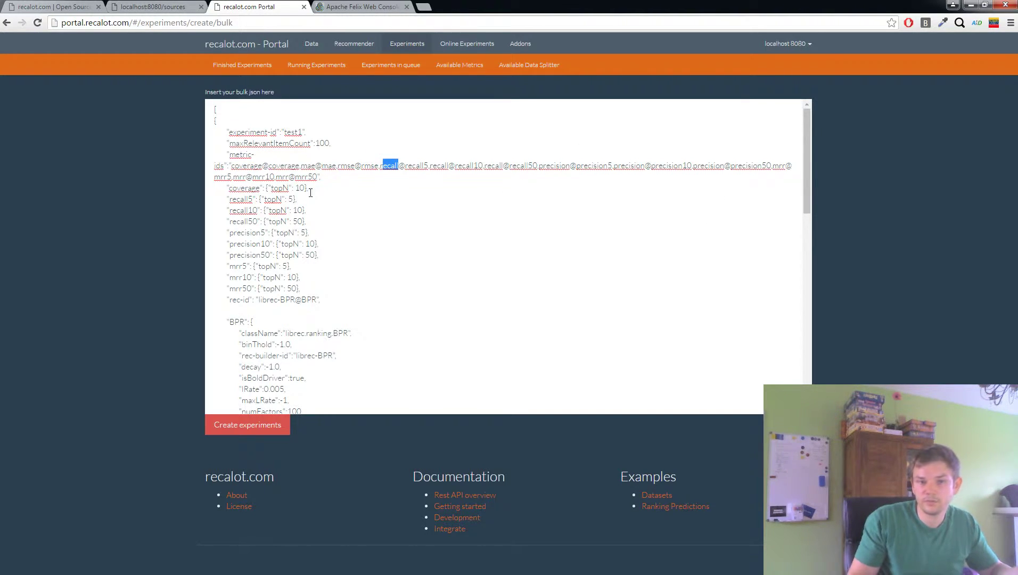
{"action": "left_click", "coordinate": [382, 165]}
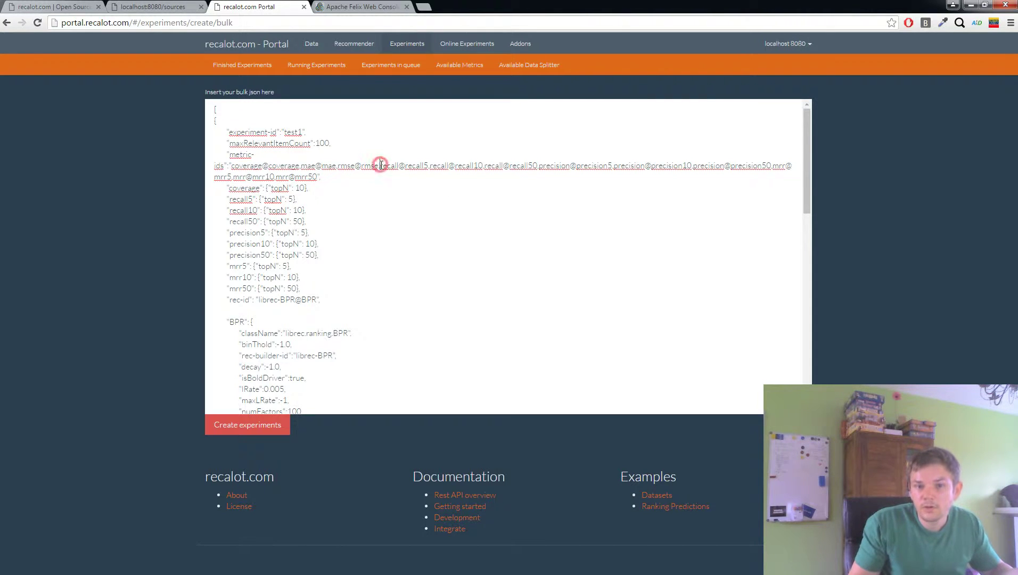
{"action": "left_click", "coordinate": [393, 172]}
{"action": "left_click_drag", "start_coordinate": [380, 166], "coordinate": [433, 166]}
{"action": "left_click", "coordinate": [416, 166]}
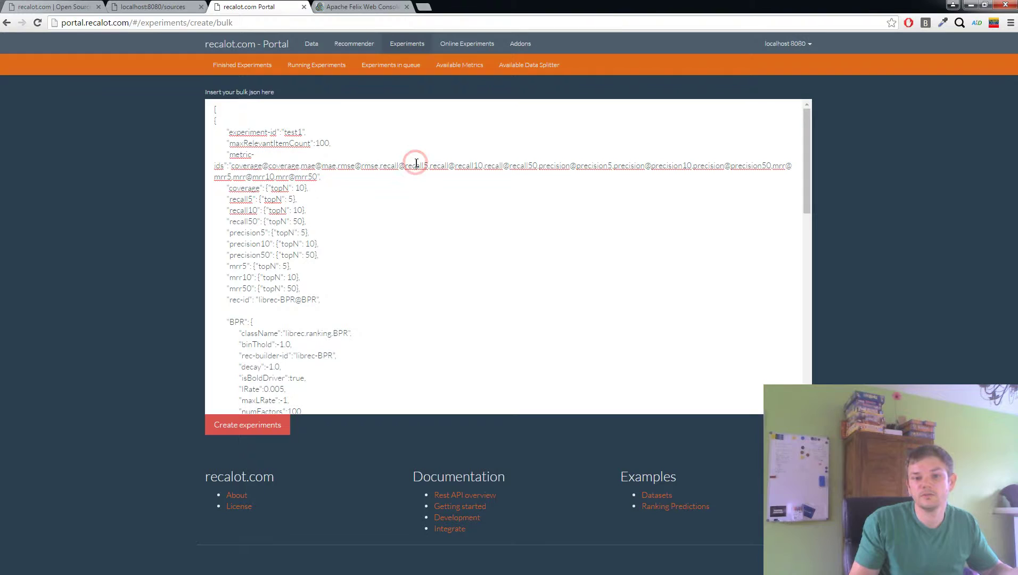
{"action": "left_click", "coordinate": [388, 166]}
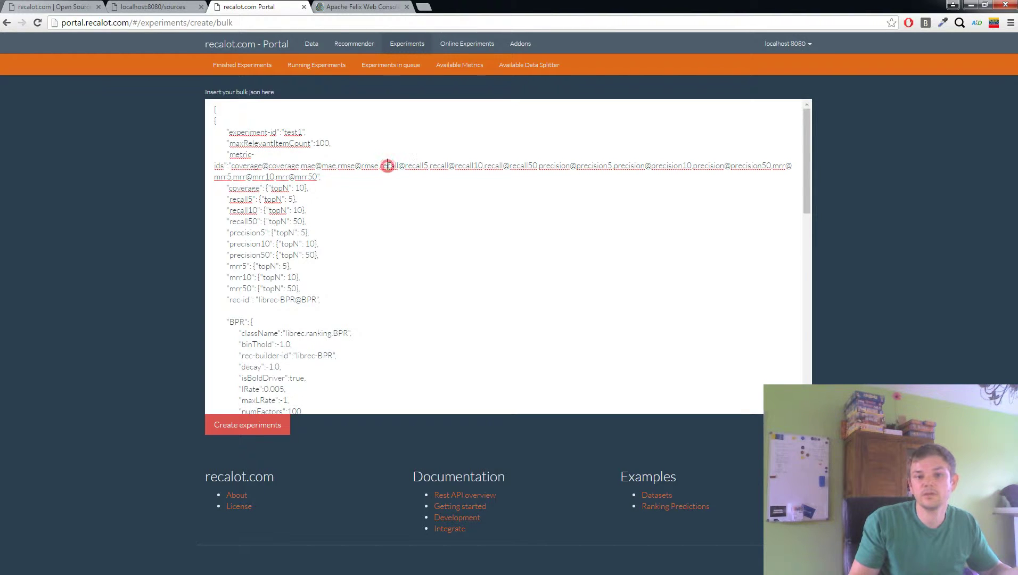
{"action": "double_click", "coordinate": [421, 166]}
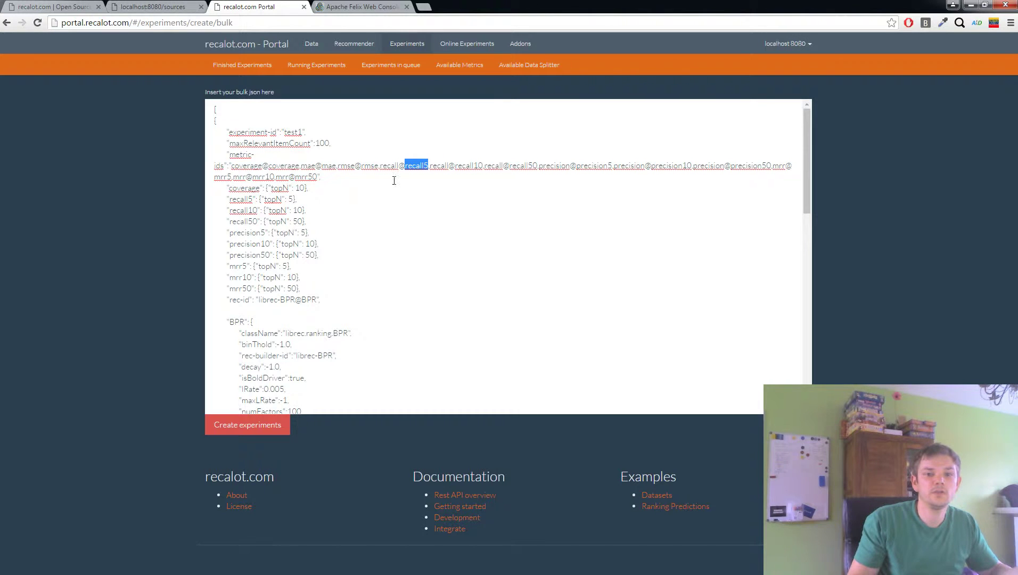
{"action": "left_click", "coordinate": [427, 170]}
{"action": "double_click", "coordinate": [421, 166]}
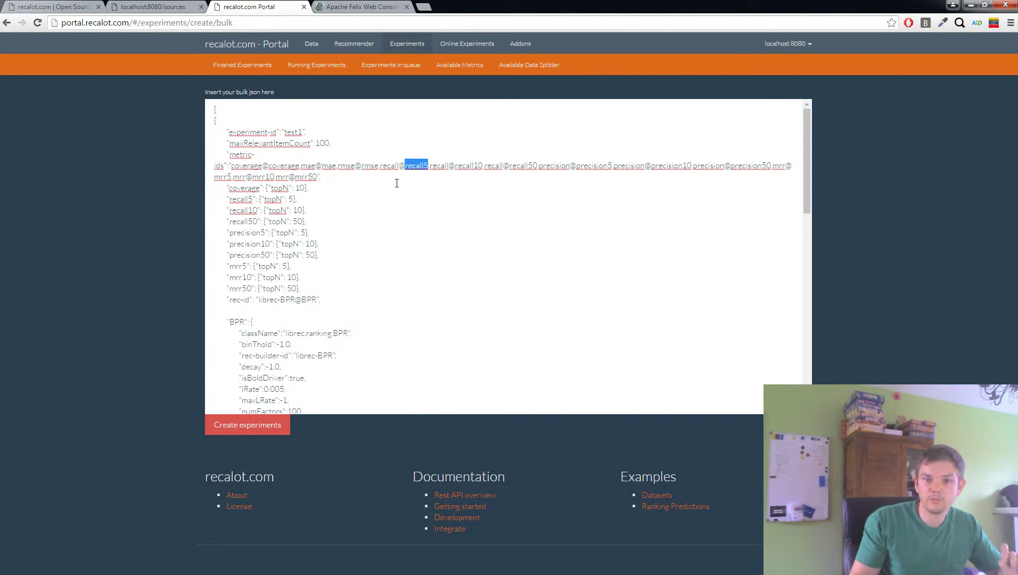
Examine the topN settings of the recall5 and recall10 metric configurations in the first experiment.
{"action": "double_click", "coordinate": [241, 199]}
{"action": "left_click", "coordinate": [278, 198]}
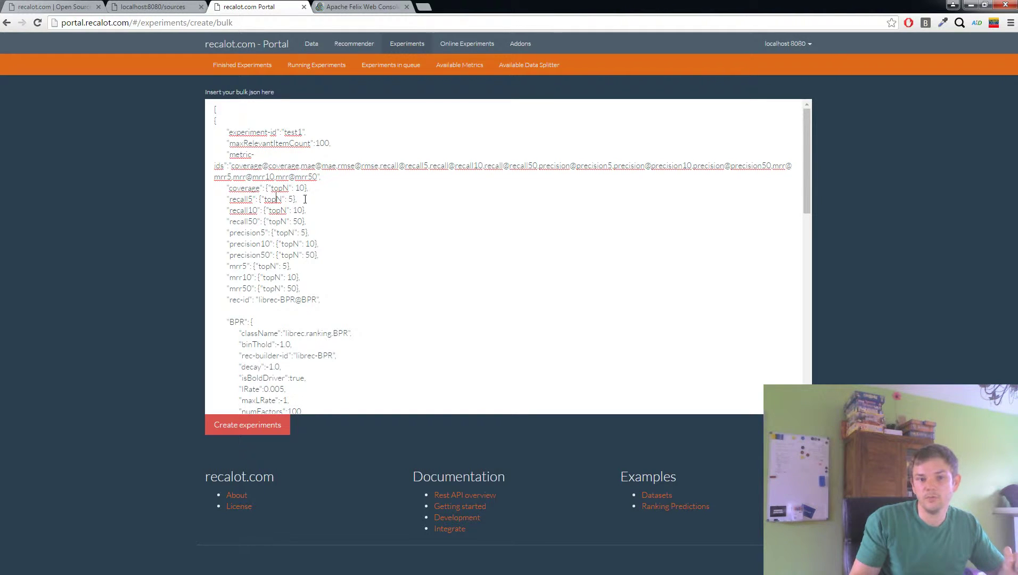
{"action": "left_click_drag", "start_coordinate": [297, 199], "coordinate": [226, 200]}
{"action": "left_click", "coordinate": [368, 212]}
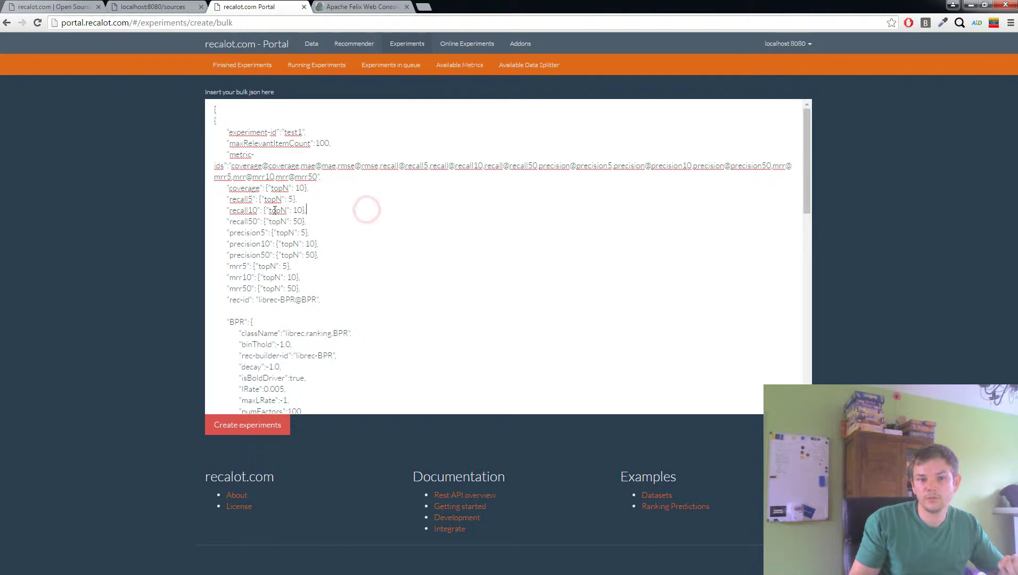
{"action": "double_click", "coordinate": [241, 210]}
{"action": "double_click", "coordinate": [277, 210]}
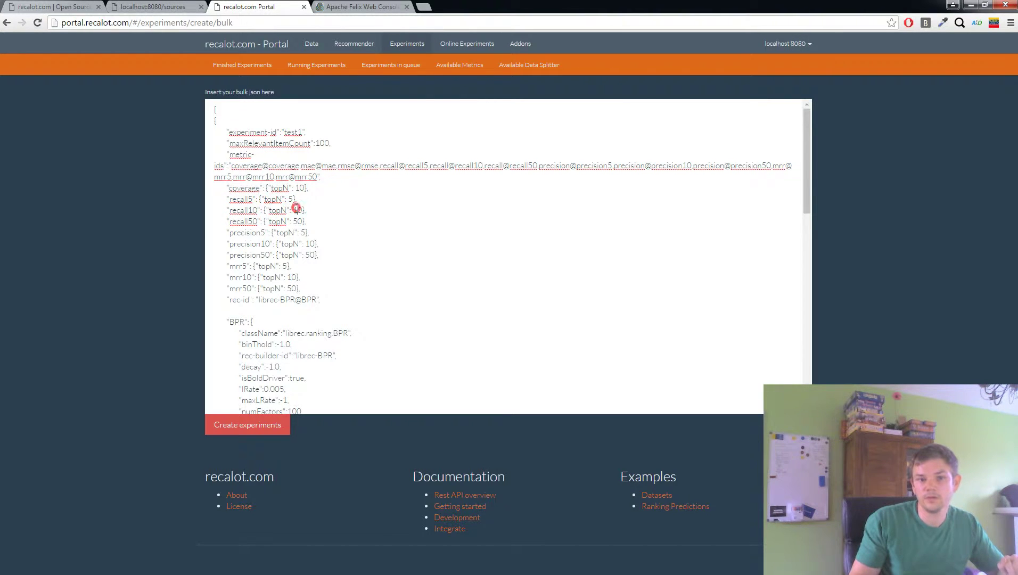
{"action": "double_click", "coordinate": [297, 210]}
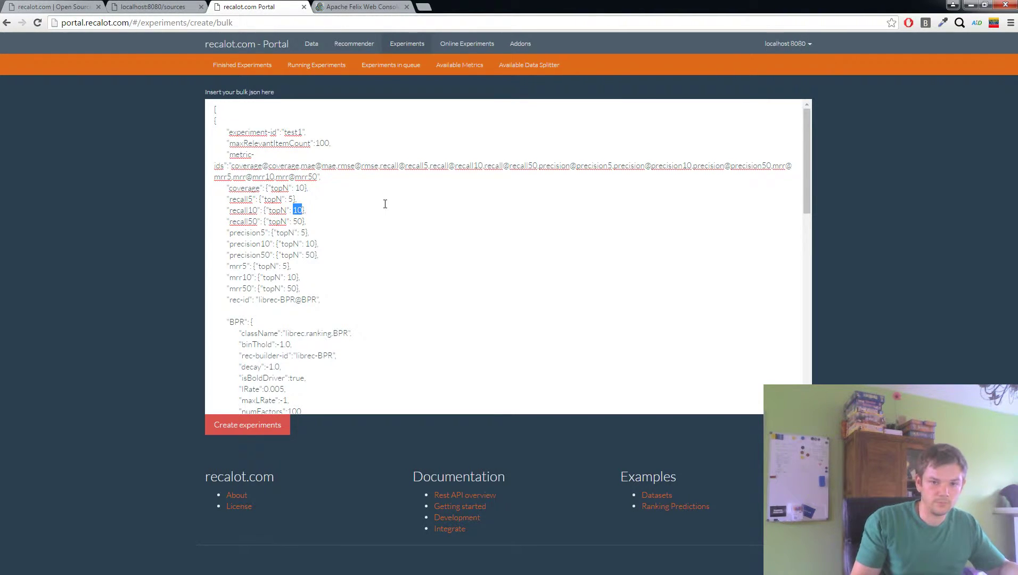
Examine the first experiment's rec-id entry librec-BPR@BPR and the matching BPR recommender configuration block.
{"action": "scroll", "coordinate": [385, 201], "scroll_direction": "down", "scroll_amount": 1}
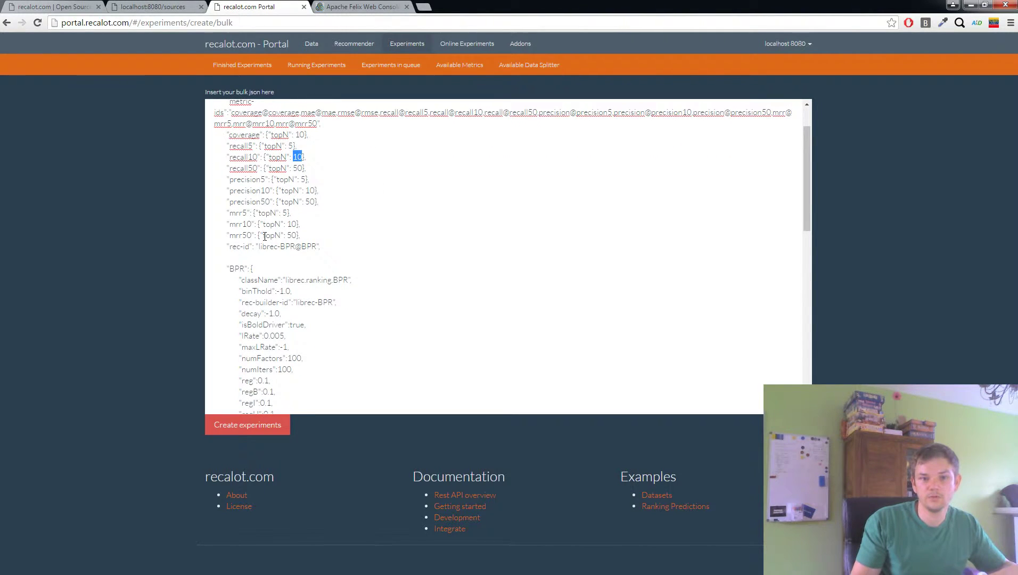
{"action": "left_click_drag", "start_coordinate": [221, 245], "coordinate": [320, 243]}
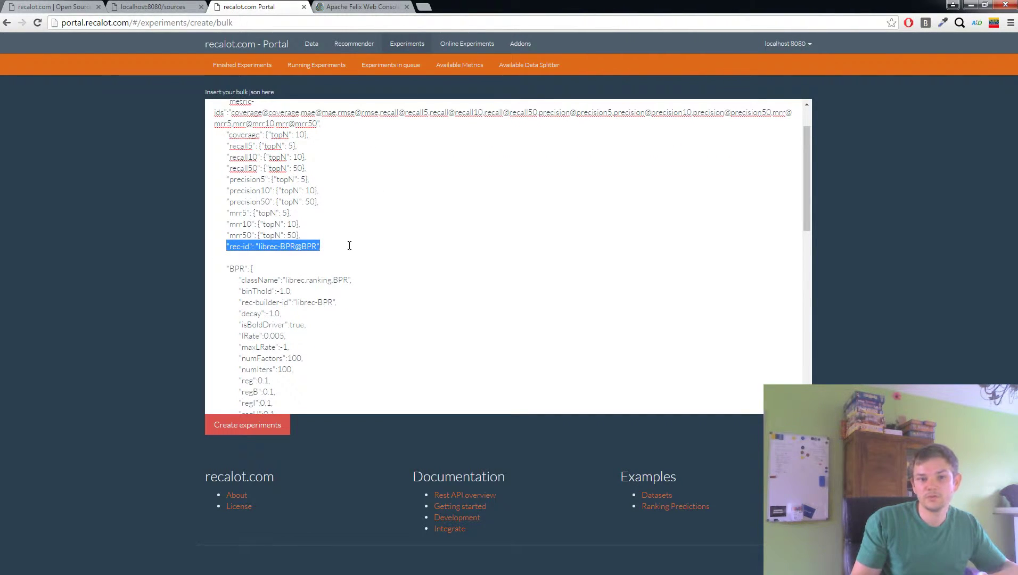
{"action": "left_click", "coordinate": [325, 243]}
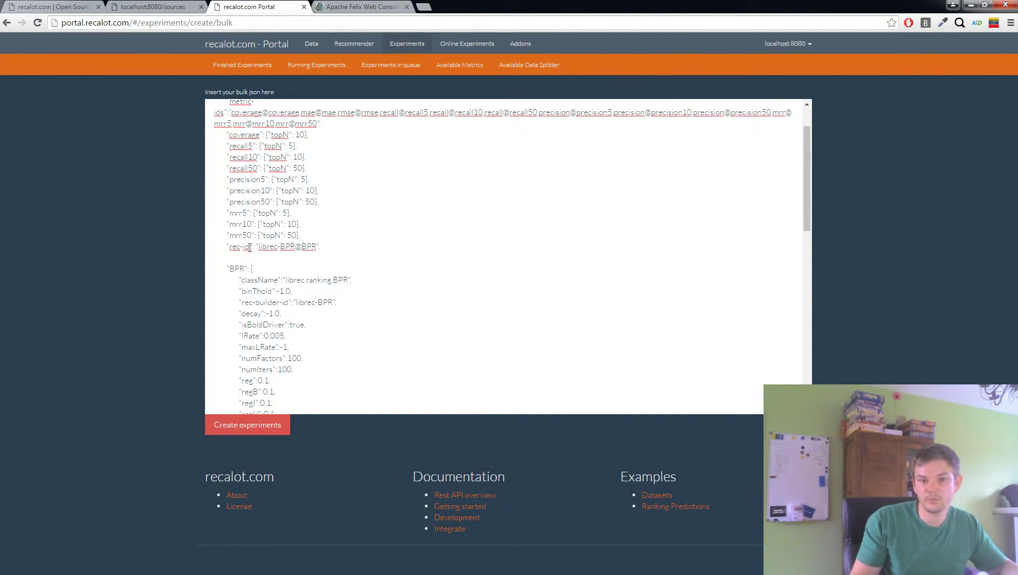
{"action": "left_click", "coordinate": [290, 247]}
{"action": "left_click_drag", "start_coordinate": [290, 246], "coordinate": [259, 246]}
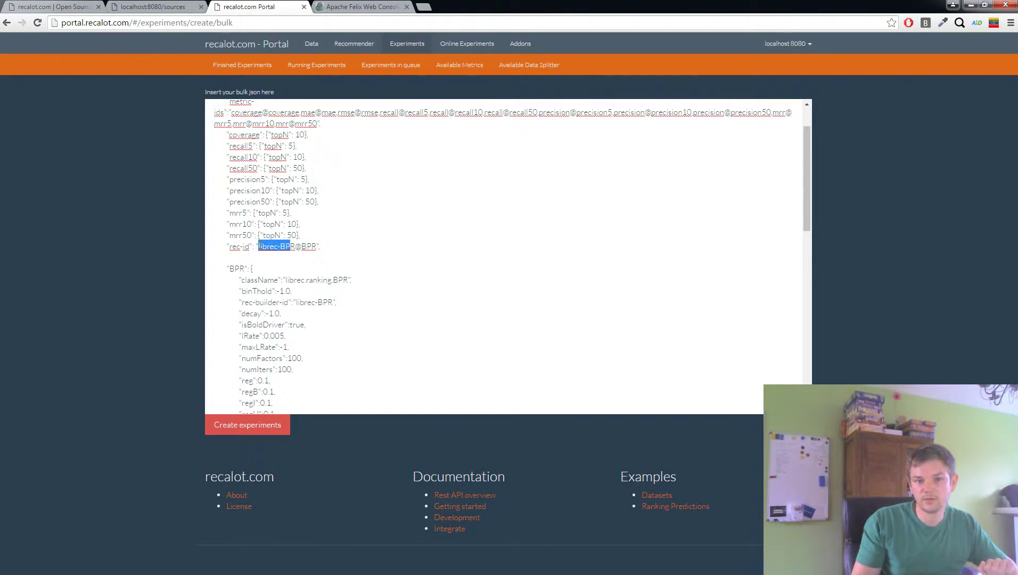
{"action": "left_click", "coordinate": [288, 261]}
{"action": "left_click", "coordinate": [310, 247]}
{"action": "double_click", "coordinate": [310, 247]}
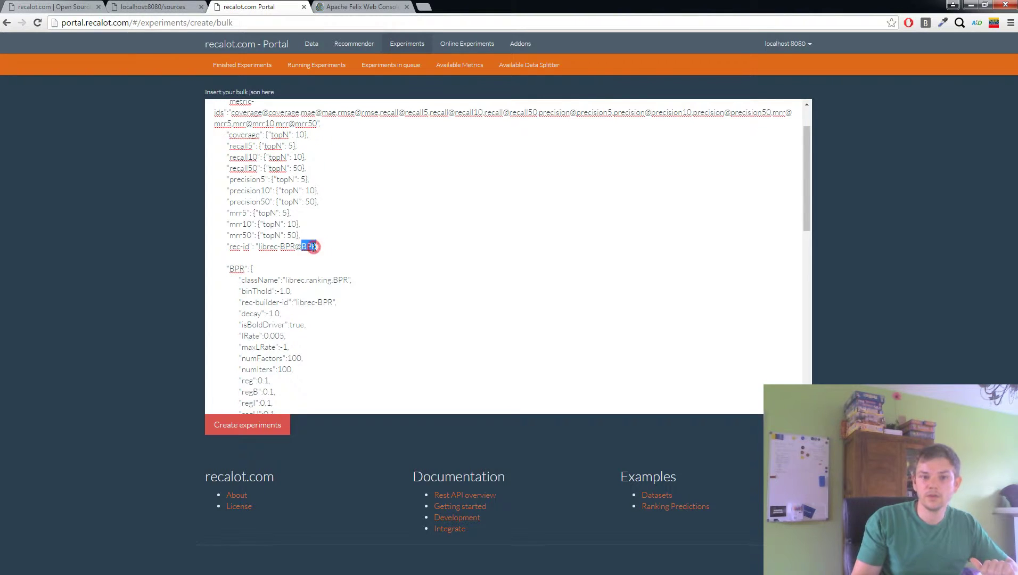
{"action": "scroll", "coordinate": [233, 193], "scroll_direction": "down", "scroll_amount": 2}
{"action": "left_click_drag", "start_coordinate": [223, 163], "coordinate": [282, 315]}
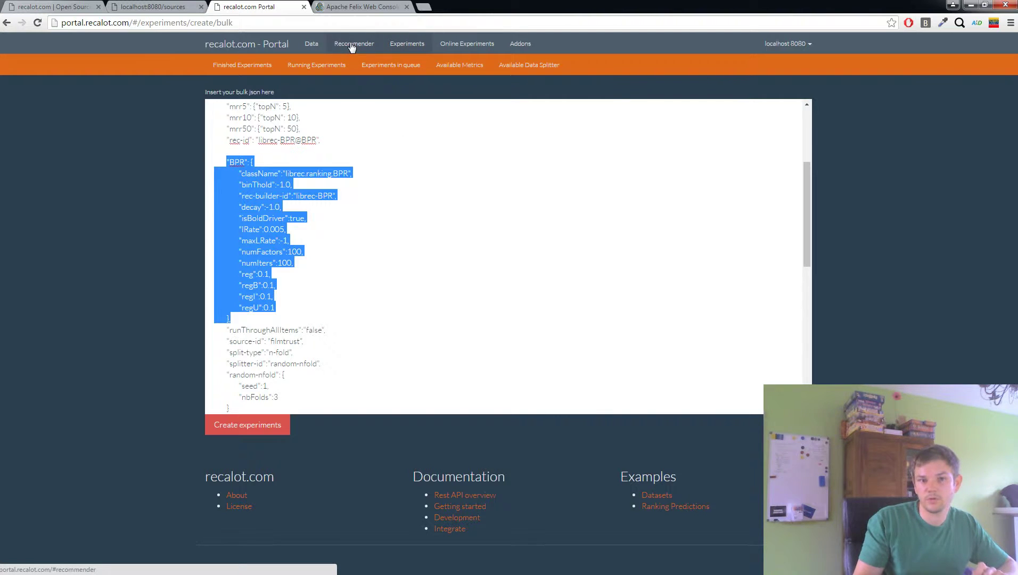
{"action": "left_click", "coordinate": [415, 195]}
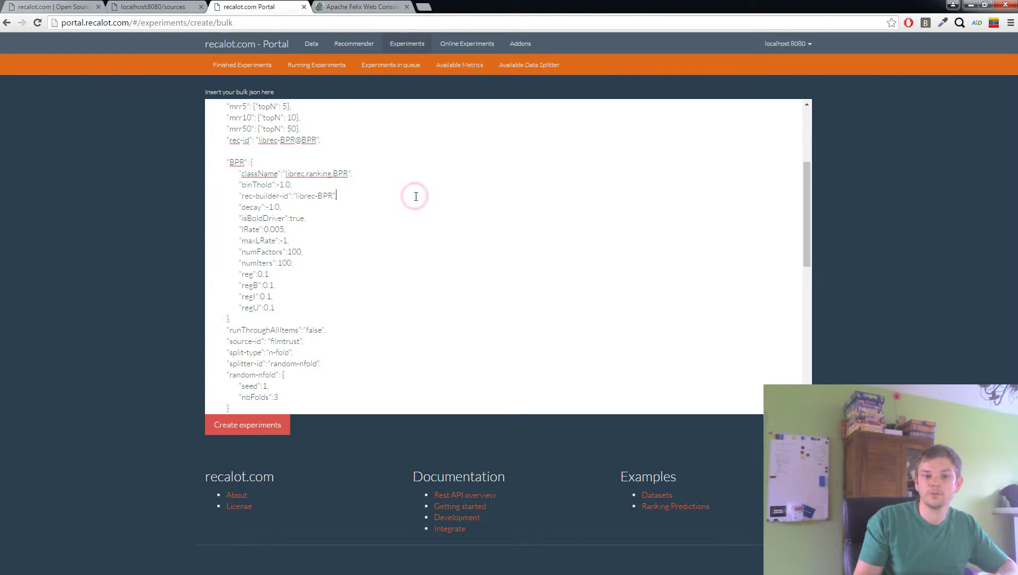
Examine the first experiment's source-id, split-type and splitter-id entries and the seed and nbFolds settings in its random-nfold block.
{"action": "scroll", "coordinate": [414, 196], "scroll_direction": "down", "scroll_amount": 1}
{"action": "scroll", "coordinate": [414, 196], "scroll_direction": "down", "scroll_amount": 2}
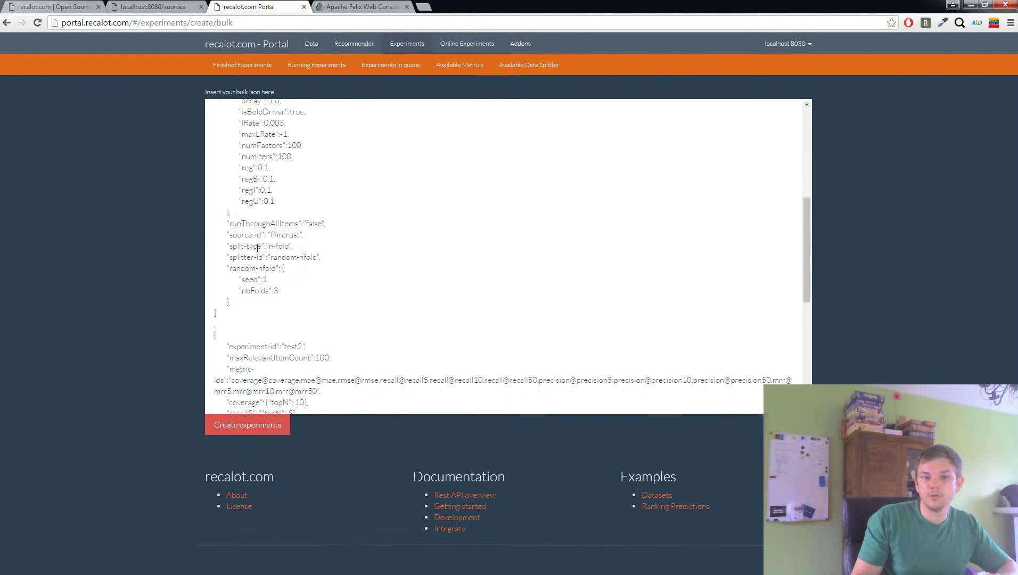
{"action": "left_click_drag", "start_coordinate": [226, 235], "coordinate": [320, 237]}
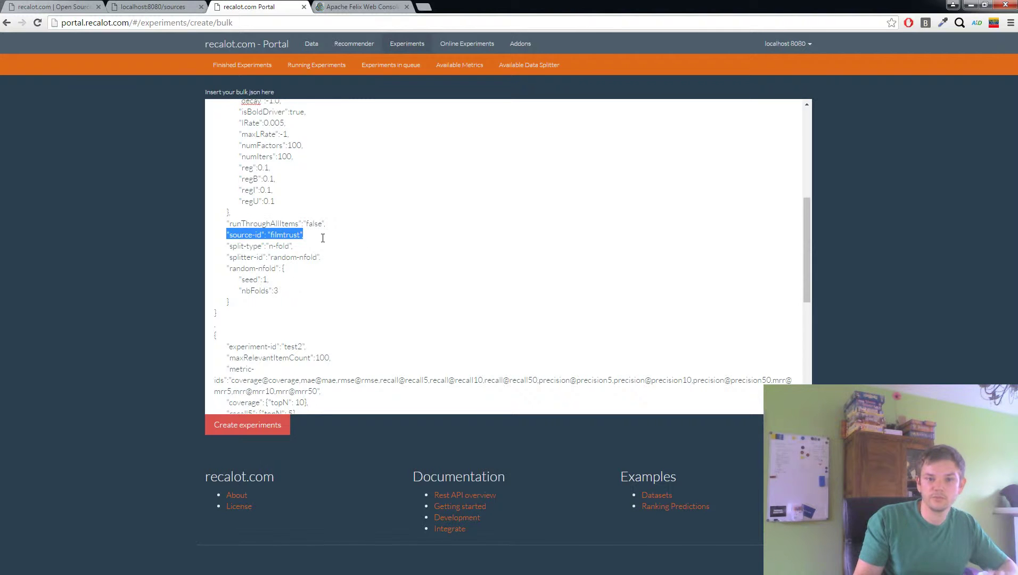
{"action": "mouse_move", "coordinate": [314, 246]}
{"action": "left_mouse_down"}
{"action": "mouse_move", "coordinate": [214, 246]}
{"action": "mouse_move", "coordinate": [228, 258]}
{"action": "mouse_move", "coordinate": [314, 261]}
{"action": "left_mouse_up"}
{"action": "left_click", "coordinate": [354, 244]}
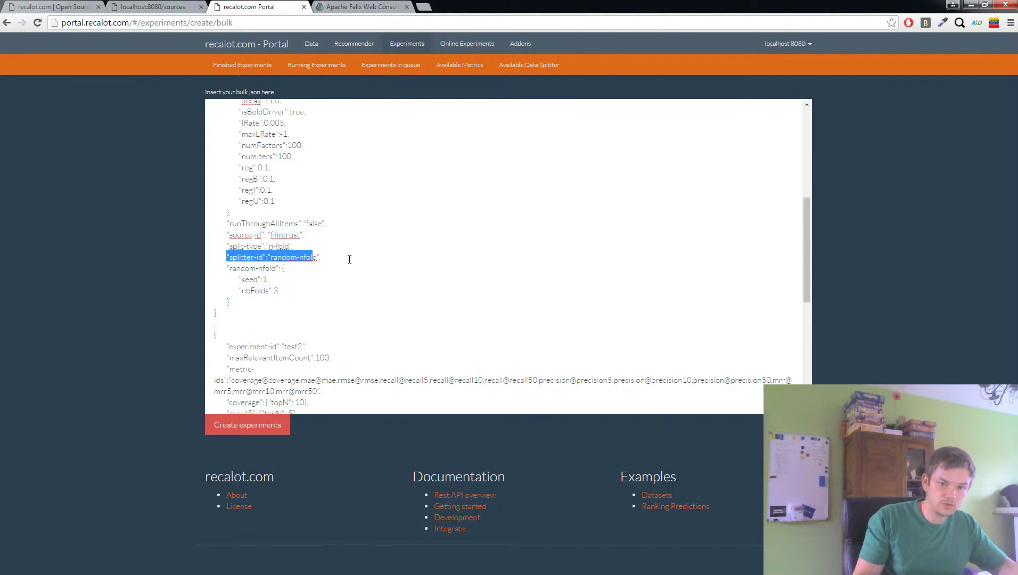
{"action": "left_click_drag", "start_coordinate": [230, 302], "coordinate": [314, 277]}
{"action": "left_click", "coordinate": [352, 283]}
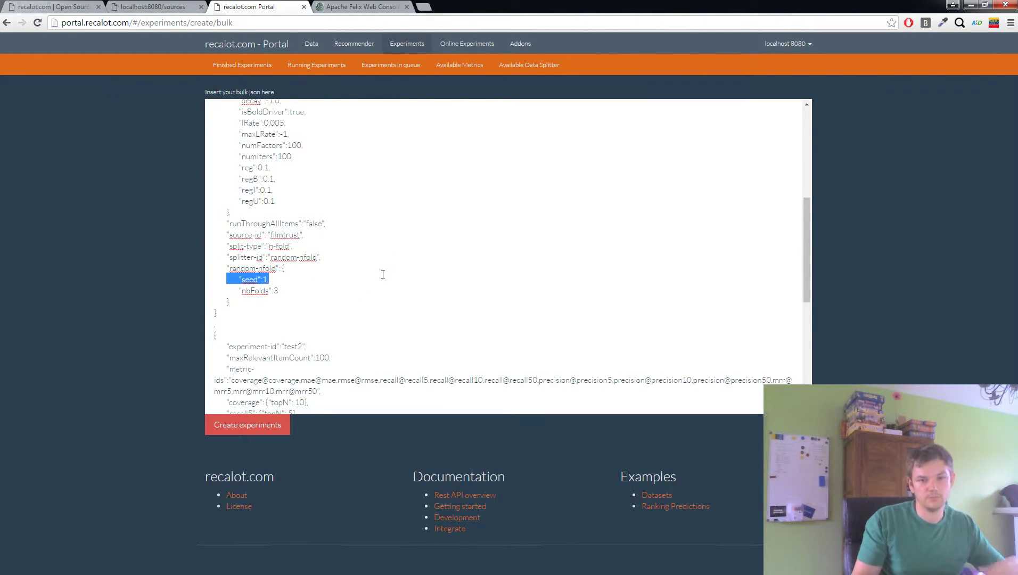
{"action": "left_click_drag", "start_coordinate": [304, 294], "coordinate": [238, 292]}
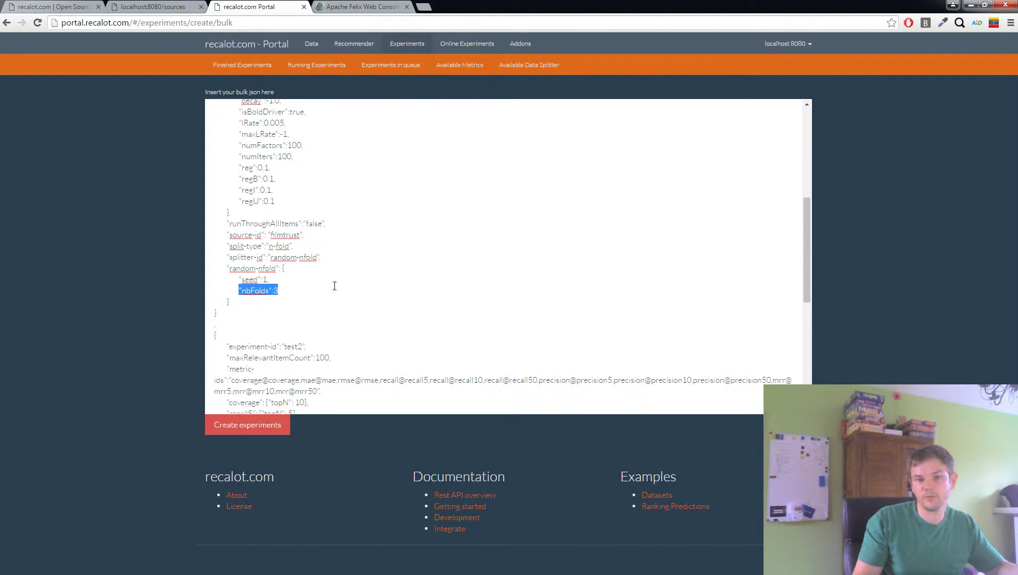
Compare the first experiment's BPR block with the MostPopular recommender configuration in the second experiment, test2.
{"action": "scroll", "coordinate": [299, 239], "scroll_direction": "up", "scroll_amount": 3}
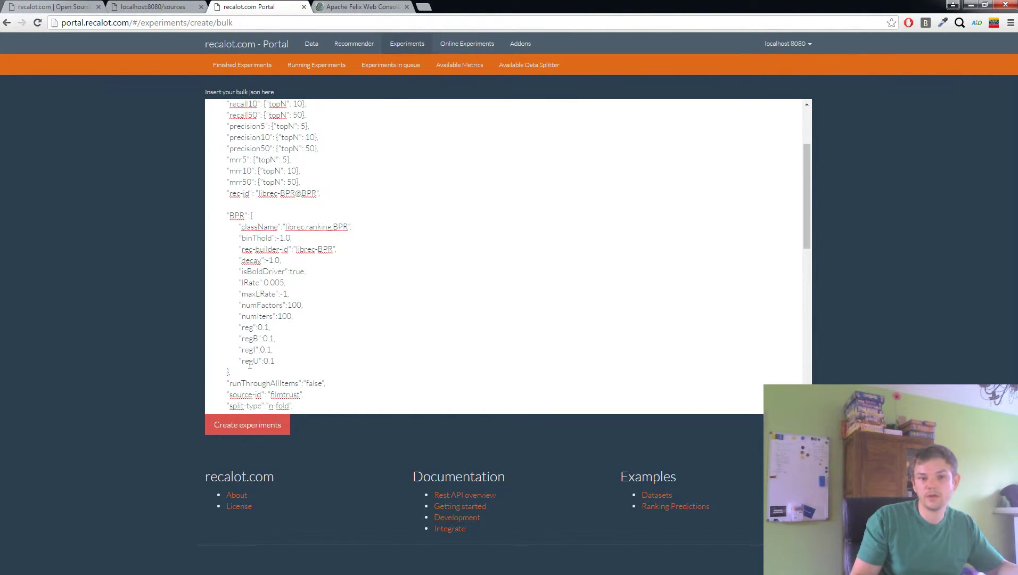
{"action": "scroll", "coordinate": [246, 352], "scroll_direction": "down", "scroll_amount": 2}
{"action": "scroll", "coordinate": [278, 245], "scroll_direction": "down", "scroll_amount": 5}
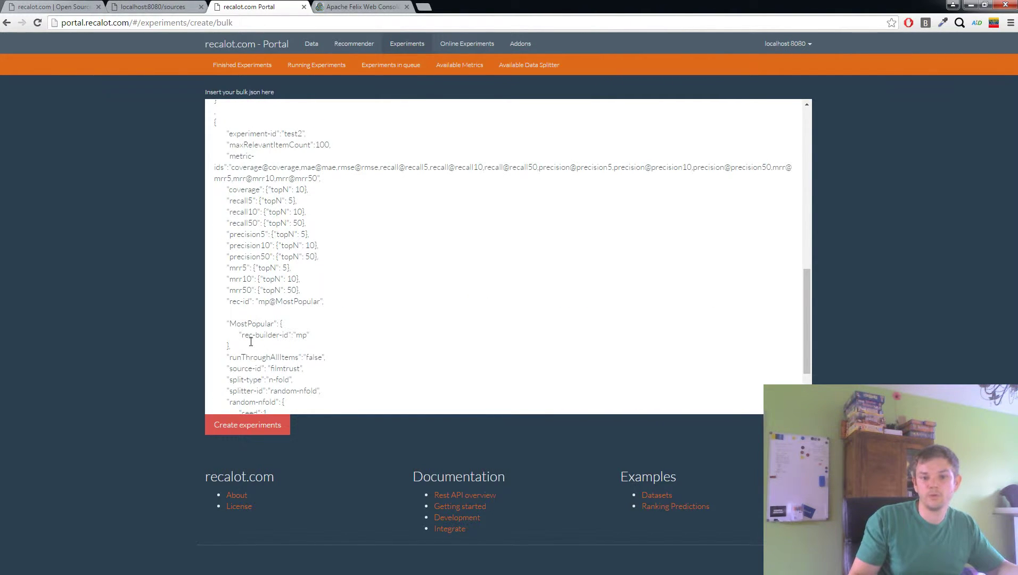
{"action": "left_click_drag", "start_coordinate": [257, 345], "coordinate": [227, 323]}
{"action": "left_click", "coordinate": [374, 310]}
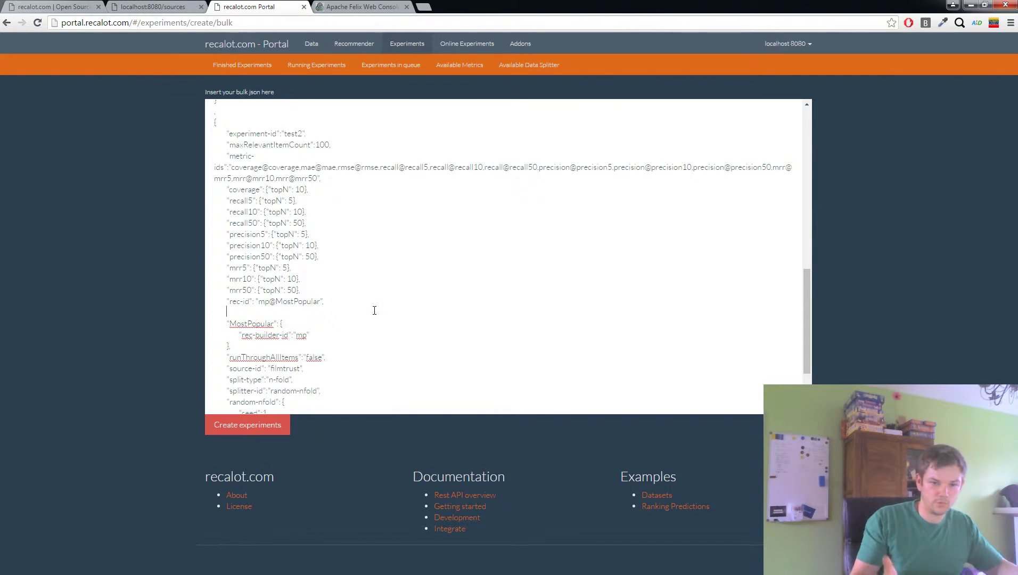
Create the experiments from the complete bulk JSON and show the resulting experiment list.
{"action": "scroll", "coordinate": [379, 301], "scroll_direction": "down", "scroll_amount": 1}
{"action": "scroll", "coordinate": [381, 289], "scroll_direction": "down", "scroll_amount": 1}
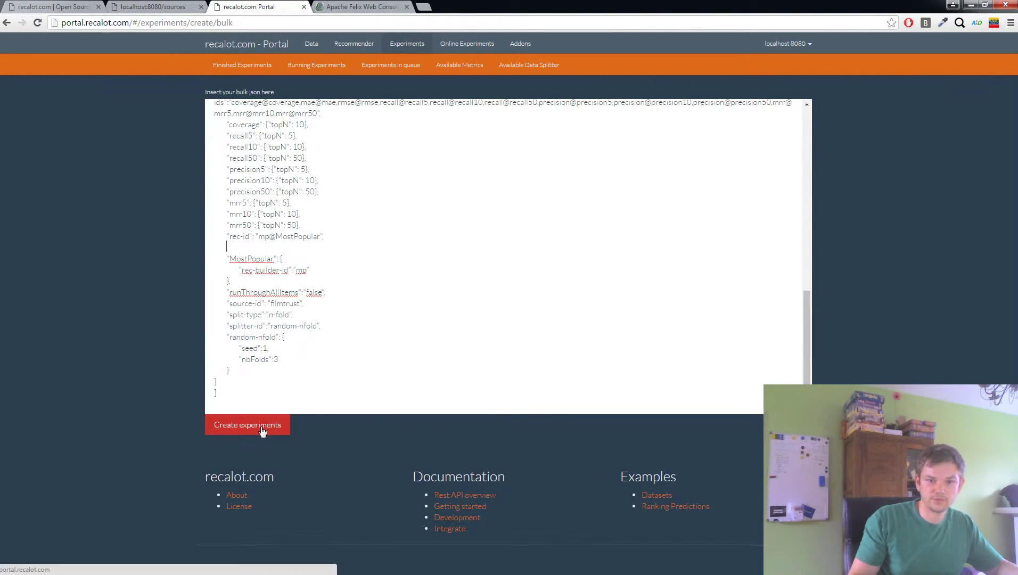
{"action": "left_click", "coordinate": [262, 430]}
{"action": "scroll", "coordinate": [146, 385], "scroll_direction": "down", "scroll_amount": 2}
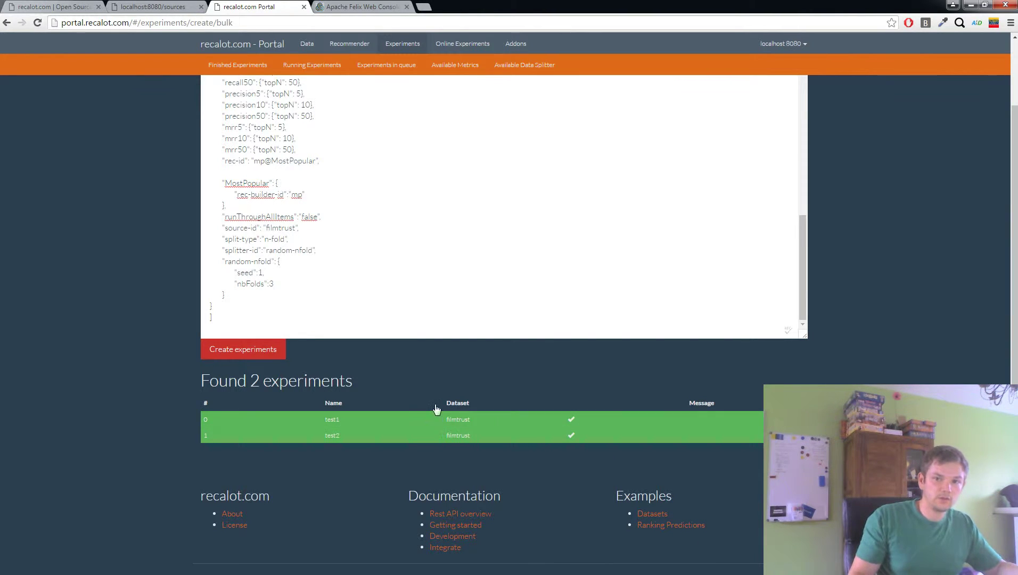
Check the details of the running experiment test1 and open the finished experiment test2.
{"action": "left_click", "coordinate": [308, 65]}
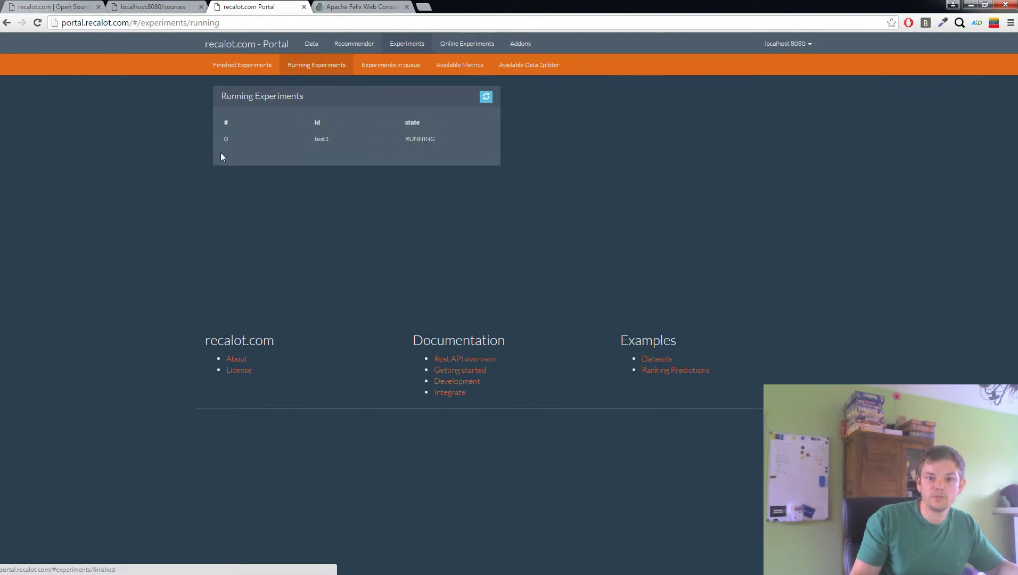
{"action": "left_click", "coordinate": [324, 139]}
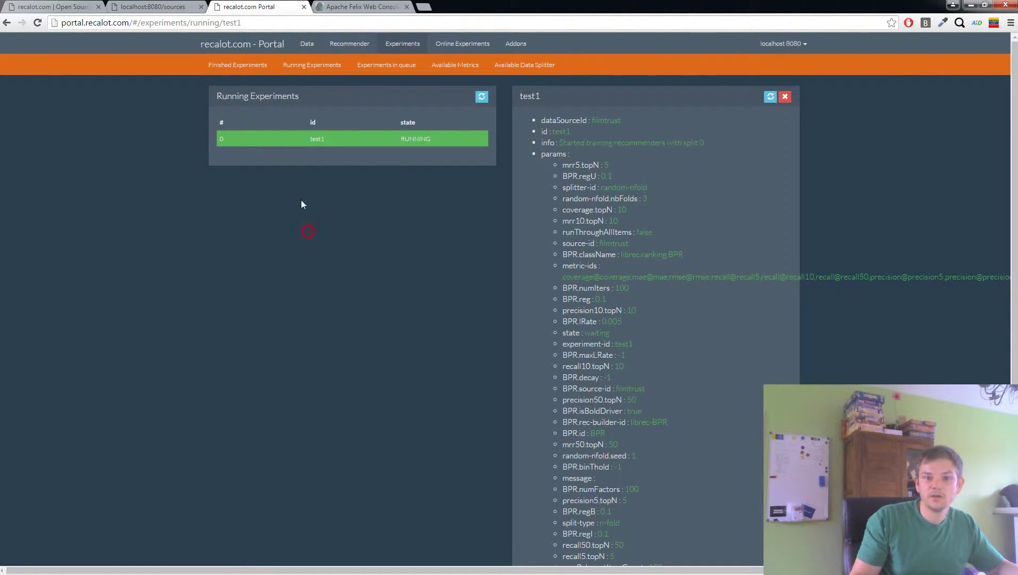
{"action": "left_click", "coordinate": [242, 65]}
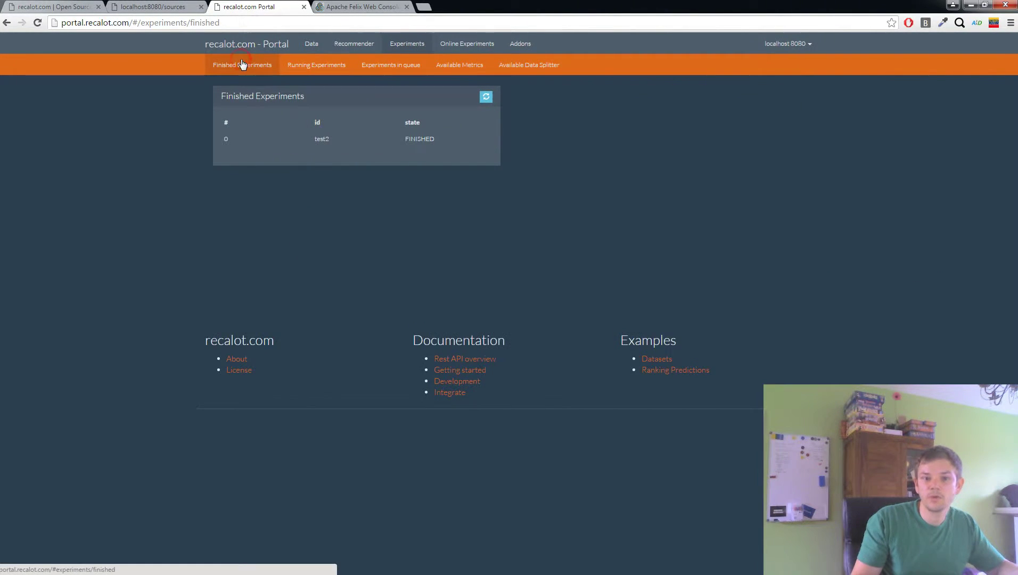
{"action": "left_click", "coordinate": [270, 137]}
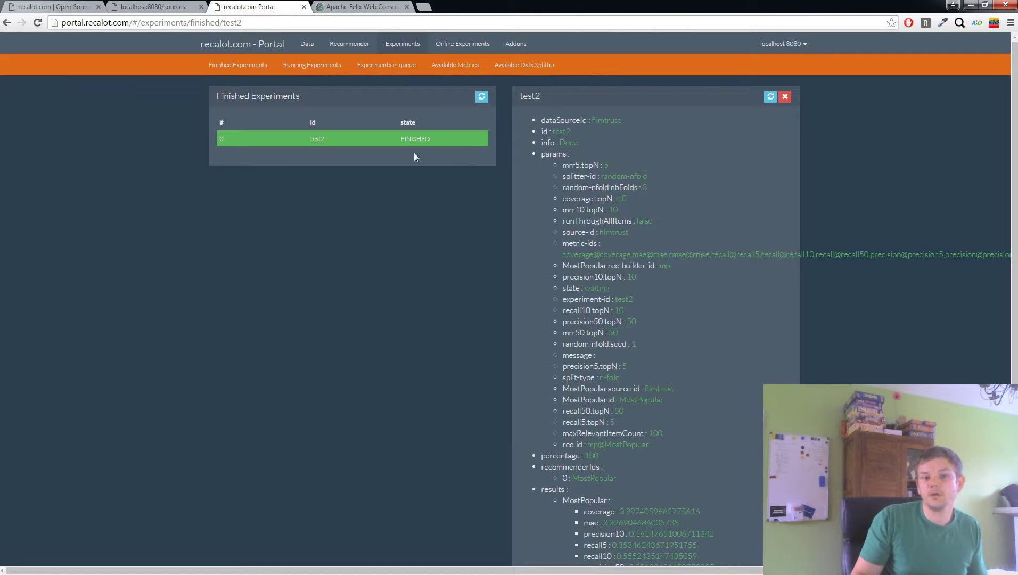
{"action": "left_click", "coordinate": [300, 142]}
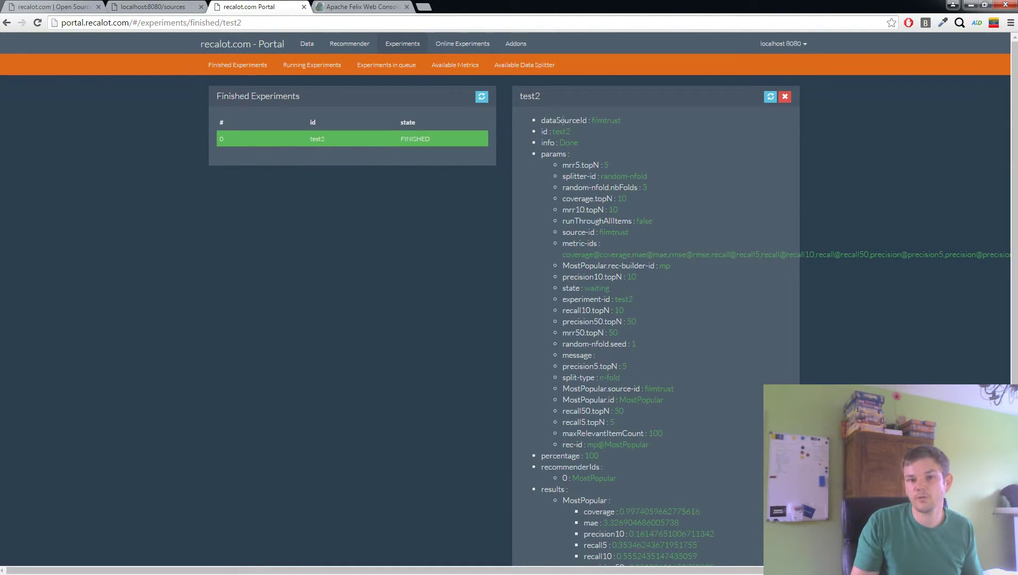
Examine the data source, info status and full parameter list of the finished experiment test2.
{"action": "left_click_drag", "start_coordinate": [583, 119], "coordinate": [639, 122]}
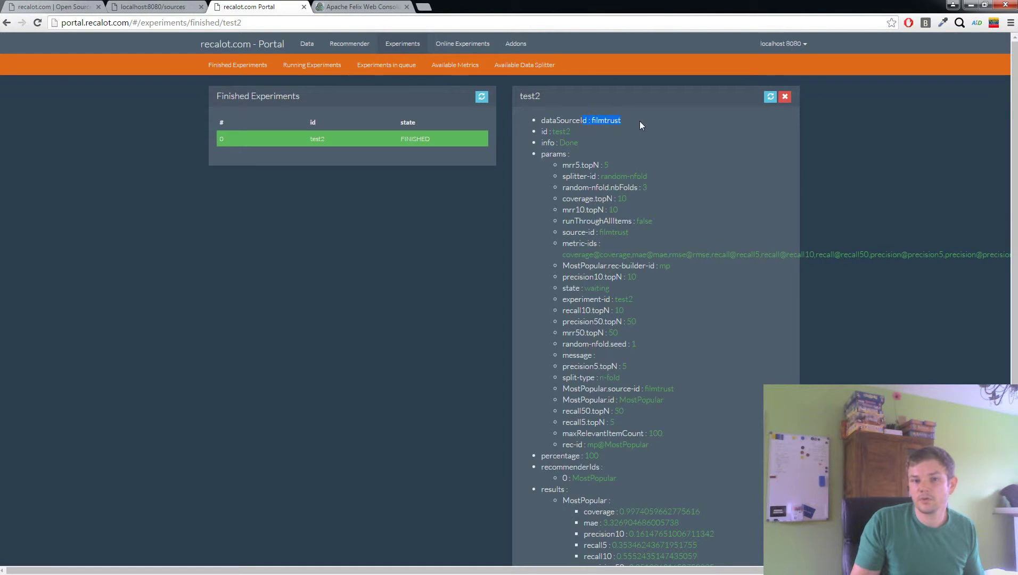
{"action": "left_click", "coordinate": [643, 125]}
{"action": "double_click", "coordinate": [569, 142]}
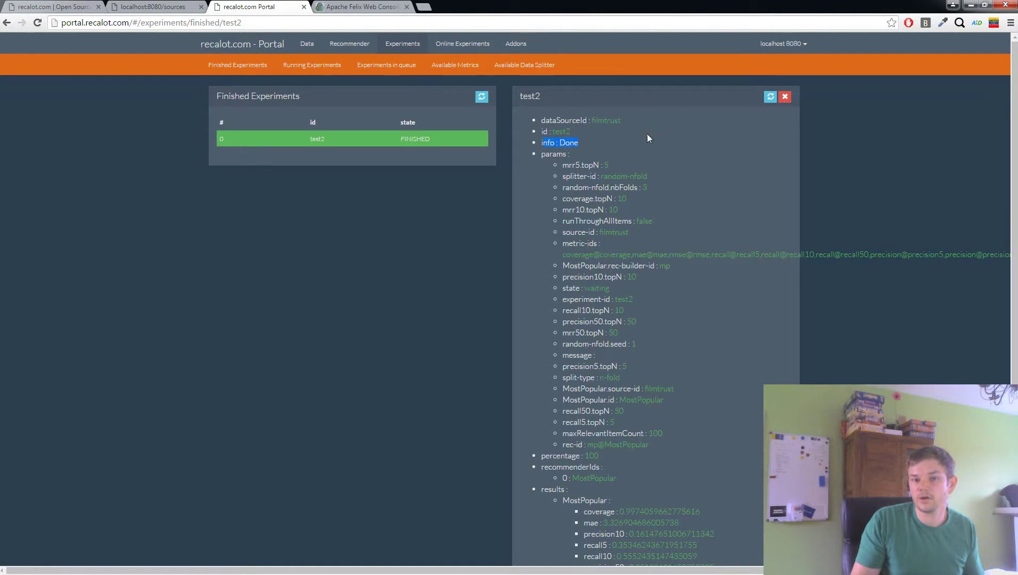
{"action": "left_click_drag", "start_coordinate": [576, 164], "coordinate": [639, 448]}
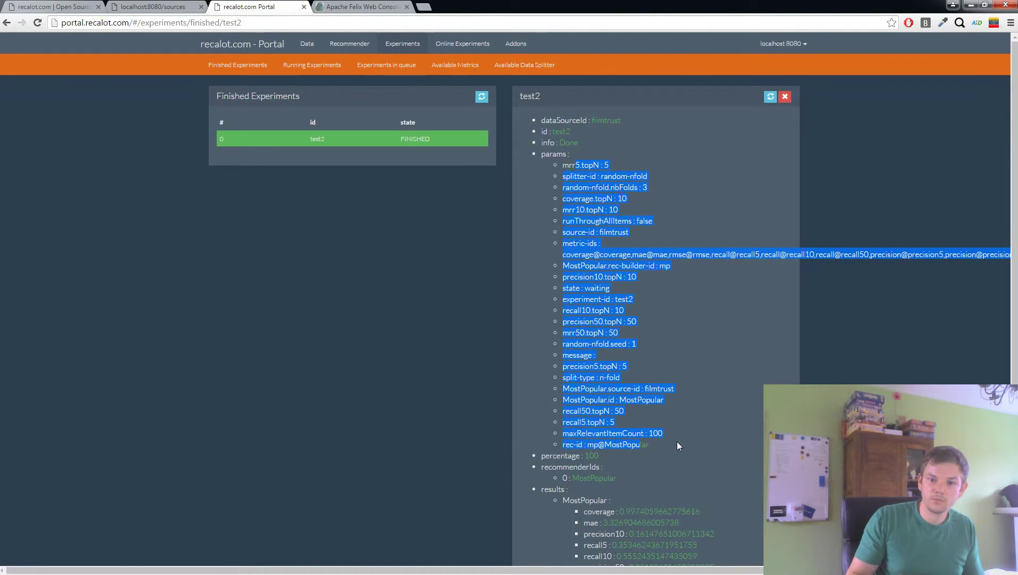
{"action": "left_click_drag", "start_coordinate": [676, 446], "coordinate": [717, 176]}
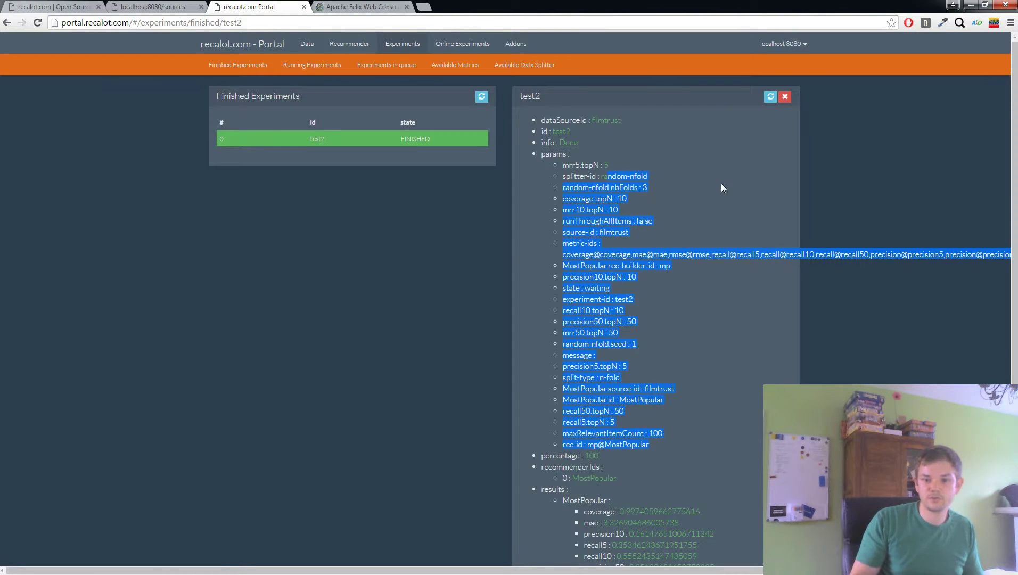
Examine the completion percentage, recommenderIds and MostPopular metric results of experiment test2.
{"action": "scroll", "coordinate": [721, 184], "scroll_direction": "down", "scroll_amount": 1}
{"action": "left_click_drag", "start_coordinate": [550, 402], "coordinate": [606, 402]}
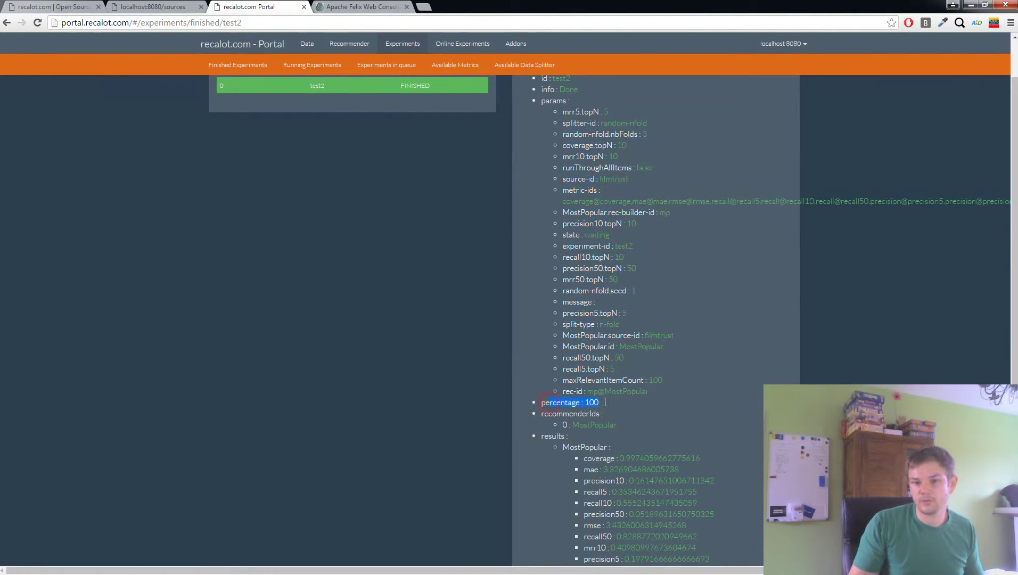
{"action": "scroll", "coordinate": [644, 400], "scroll_direction": "down", "scroll_amount": 1}
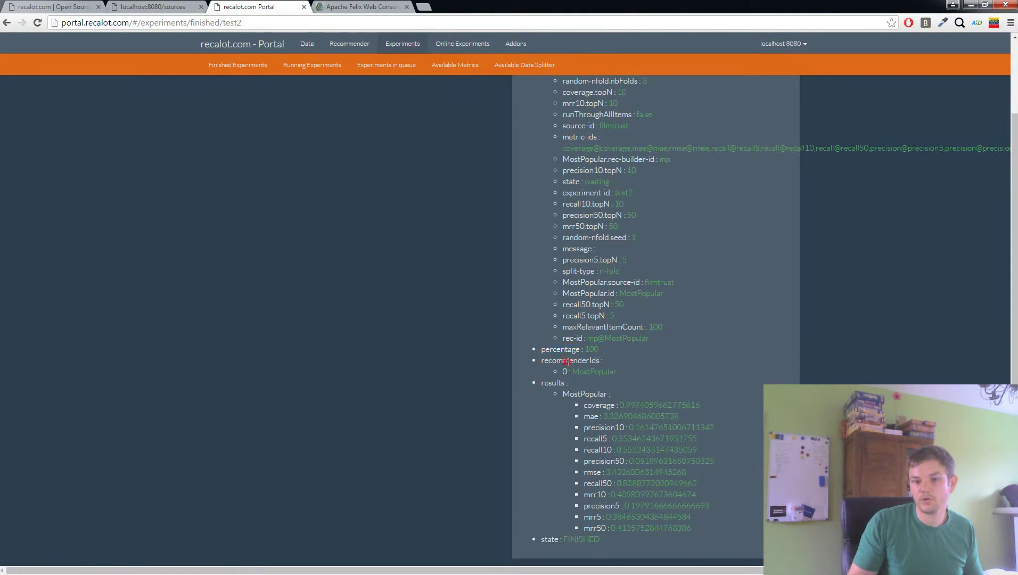
{"action": "left_click_drag", "start_coordinate": [567, 362], "coordinate": [595, 371]}
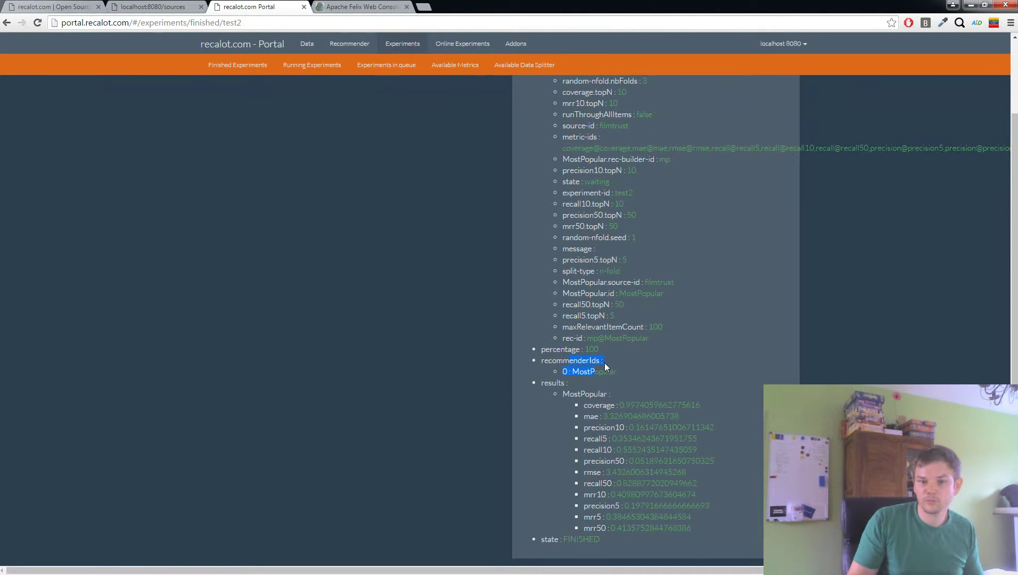
{"action": "scroll", "coordinate": [629, 354], "scroll_direction": "down", "scroll_amount": 2}
{"action": "left_click_drag", "start_coordinate": [575, 285], "coordinate": [693, 421]}
{"action": "left_click", "coordinate": [710, 422]}
{"action": "scroll", "coordinate": [758, 397], "scroll_direction": "up", "scroll_amount": 4}
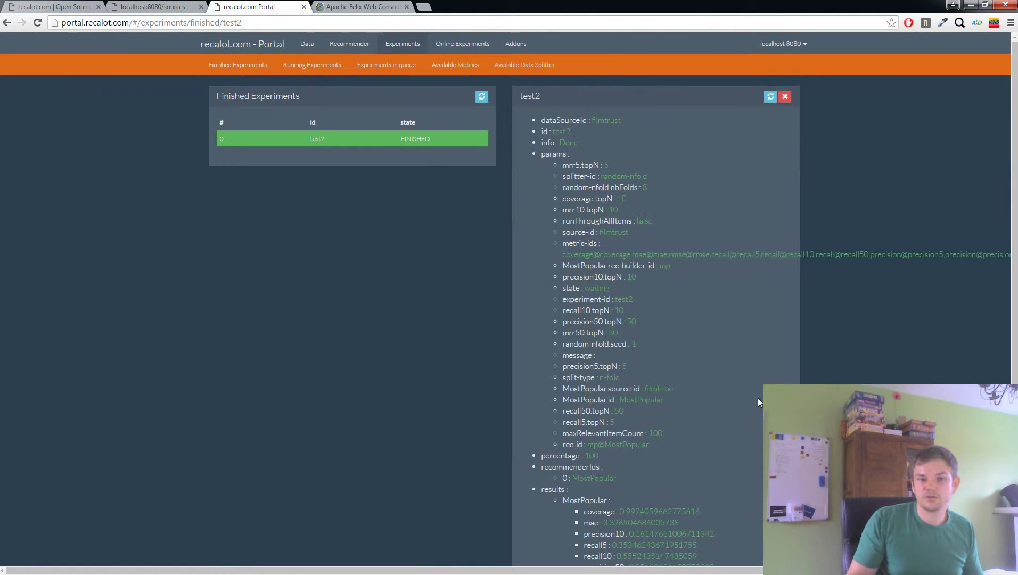
Open the running experiment test1 again and read its info entry on training progress.
{"action": "left_click", "coordinate": [313, 66]}
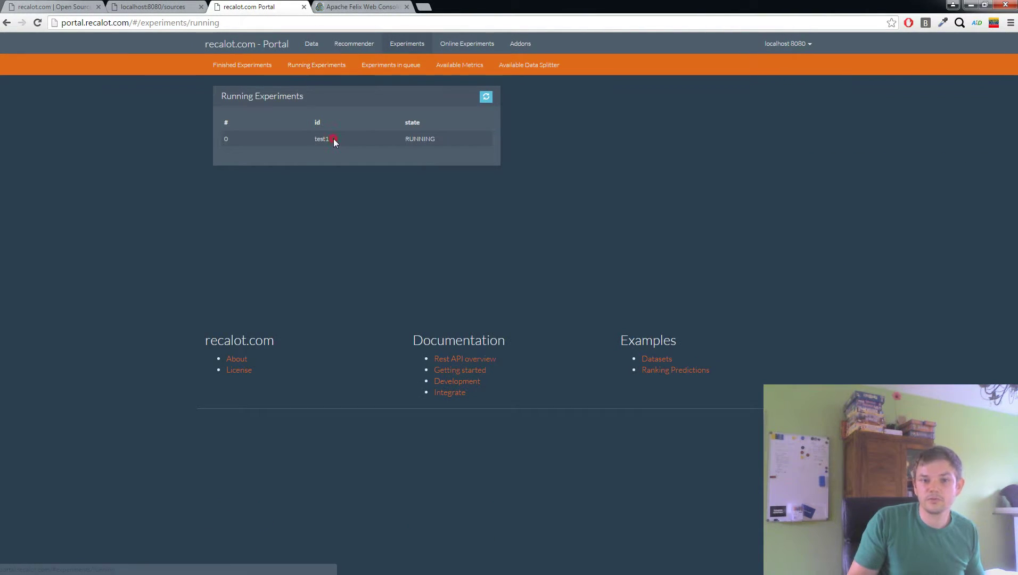
{"action": "left_click", "coordinate": [330, 139]}
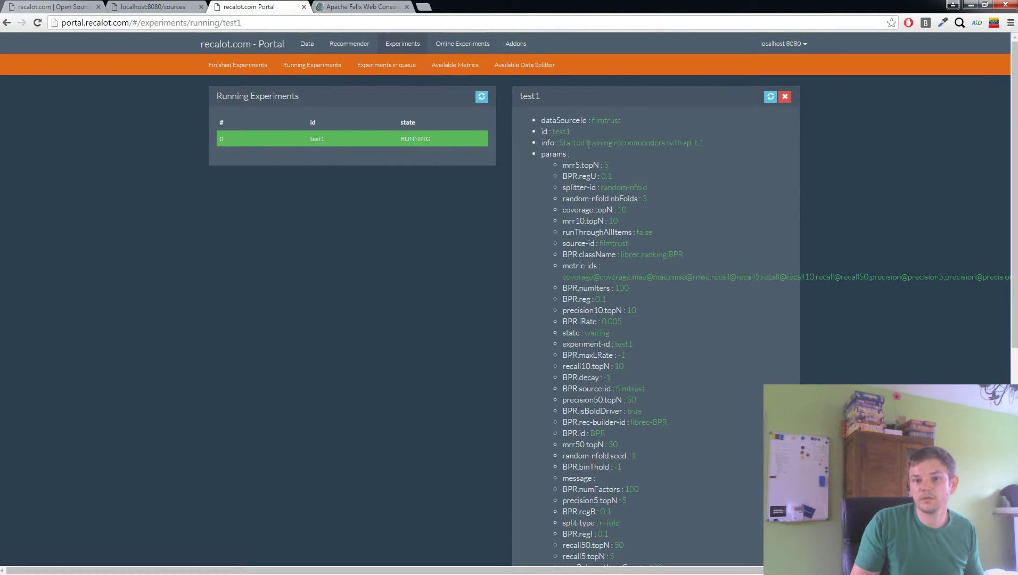
{"action": "left_click_drag", "start_coordinate": [563, 143], "coordinate": [698, 142]}
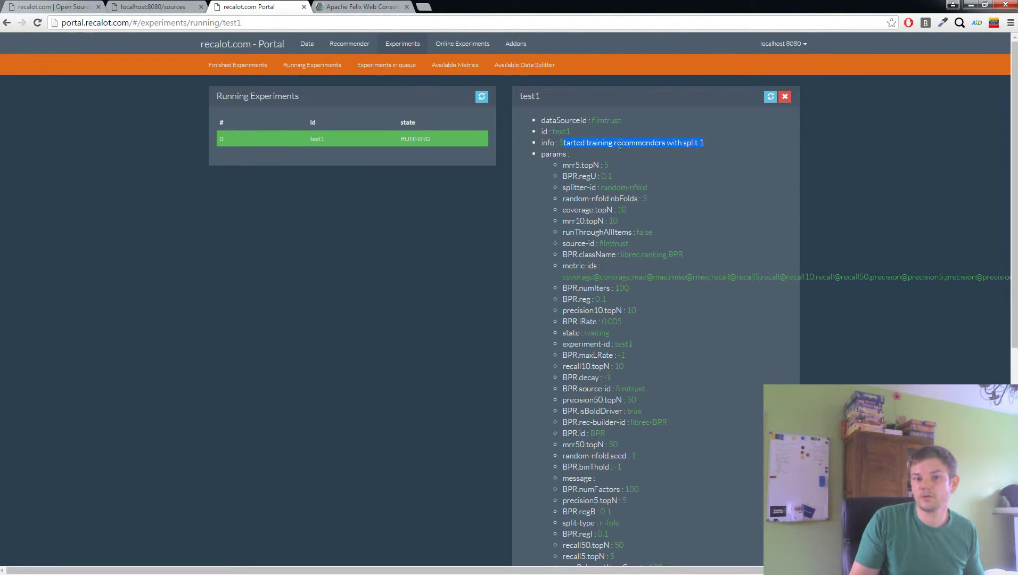
{"action": "left_click", "coordinate": [707, 142]}
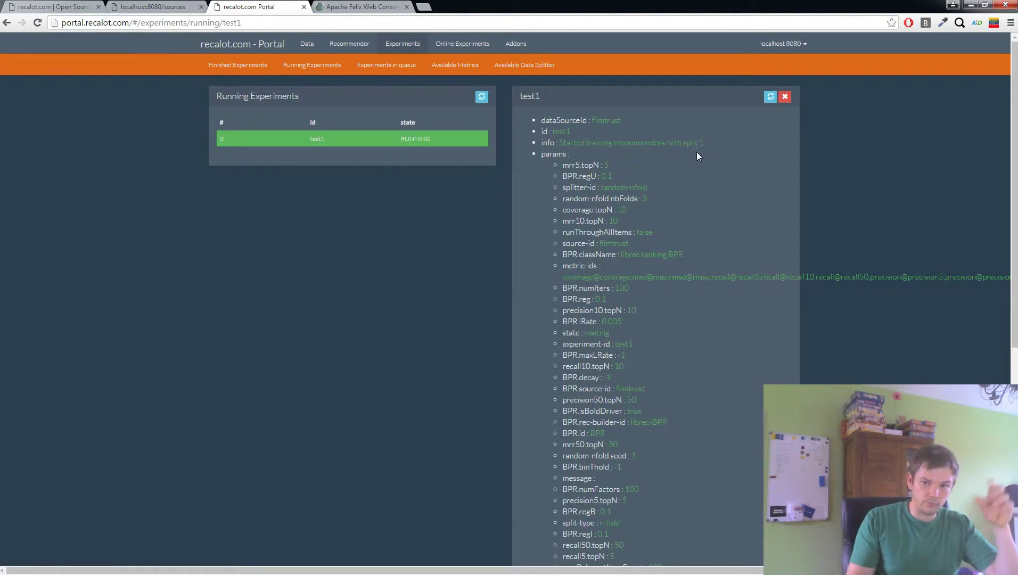
Examine the completion percentage and the interim BPR metric results of the running experiment test1.
{"action": "scroll", "coordinate": [695, 150], "scroll_direction": "down", "scroll_amount": 1}
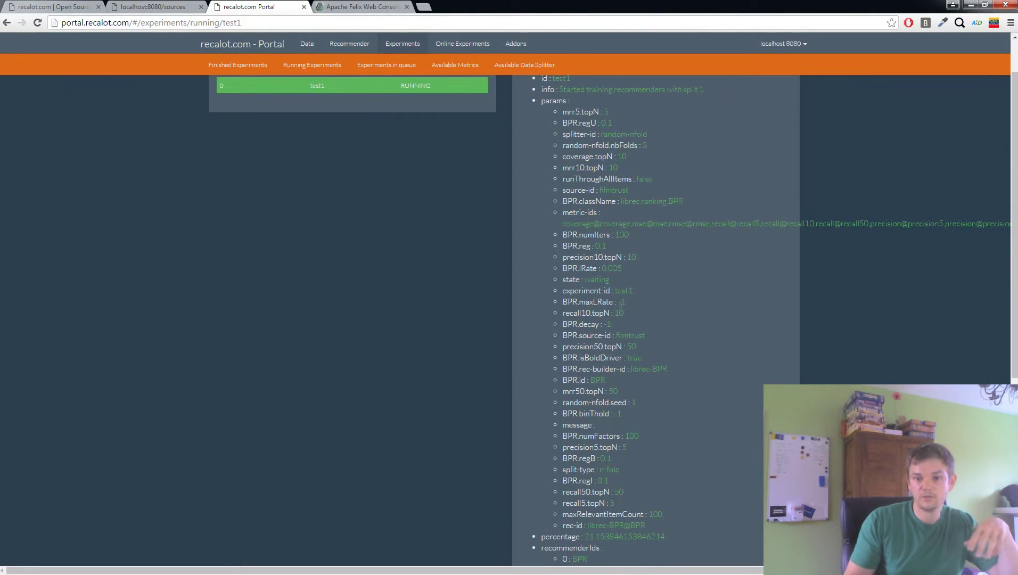
{"action": "scroll", "coordinate": [621, 308], "scroll_direction": "down", "scroll_amount": 2}
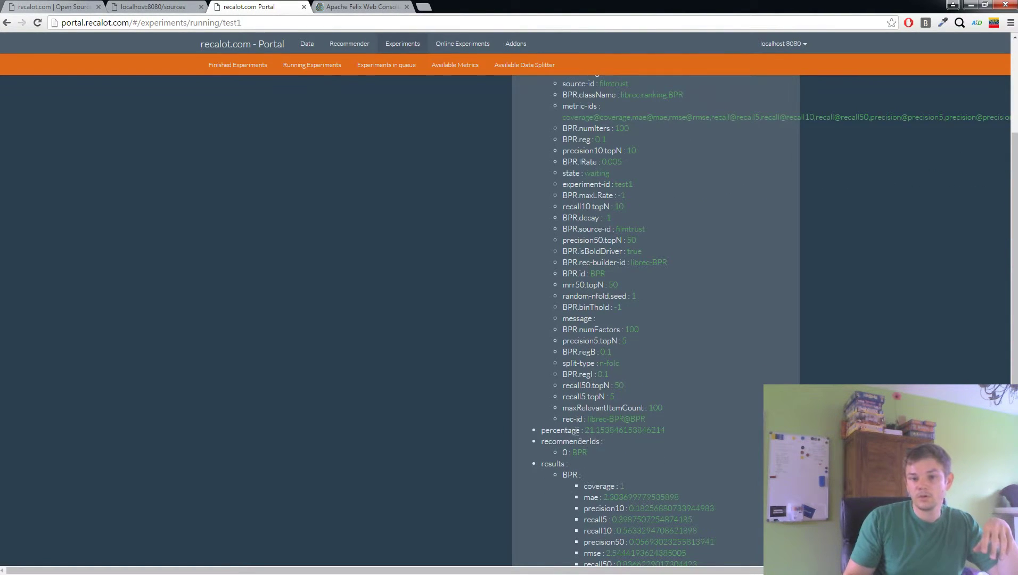
{"action": "left_click_drag", "start_coordinate": [585, 430], "coordinate": [624, 430]}
{"action": "left_click", "coordinate": [675, 427]}
{"action": "scroll", "coordinate": [675, 426], "scroll_direction": "down", "scroll_amount": 1}
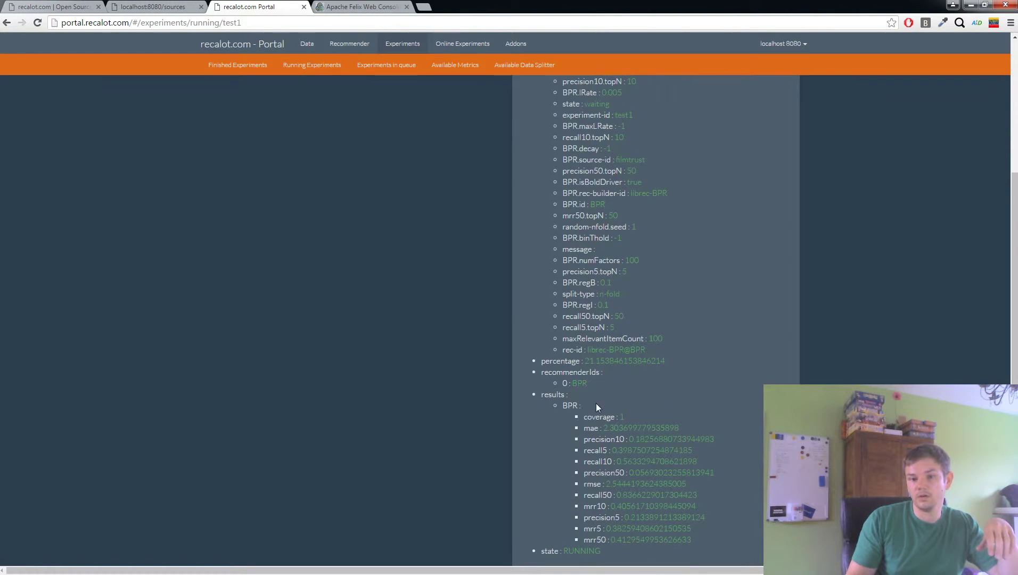
{"action": "scroll", "coordinate": [596, 403], "scroll_direction": "down", "scroll_amount": 1}
{"action": "left_click", "coordinate": [577, 368]}
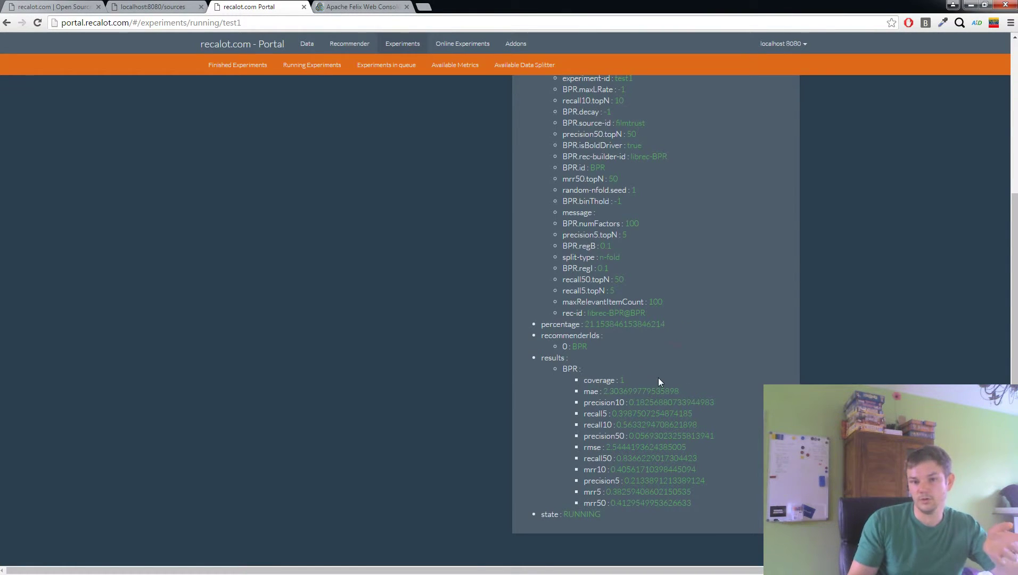
Refresh the details of experiment test1 to check its current status.
{"action": "scroll", "coordinate": [659, 375], "scroll_direction": "up", "scroll_amount": 5}
{"action": "left_click", "coordinate": [477, 139]}
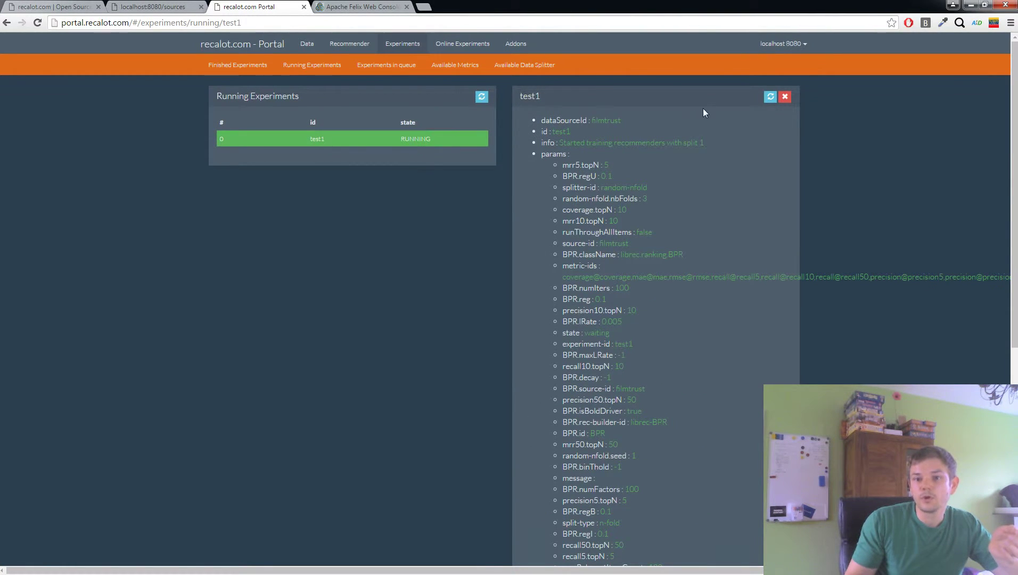
{"action": "left_click", "coordinate": [770, 98]}
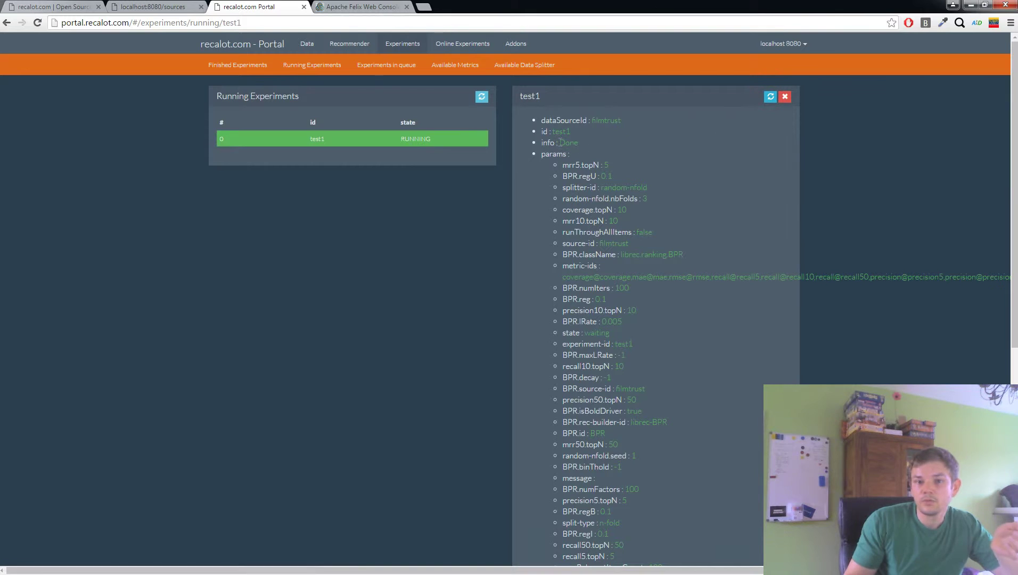
Open the details of experiment test1 from the list of finished experiments.
{"action": "left_click", "coordinate": [330, 65]}
{"action": "left_click", "coordinate": [234, 66]}
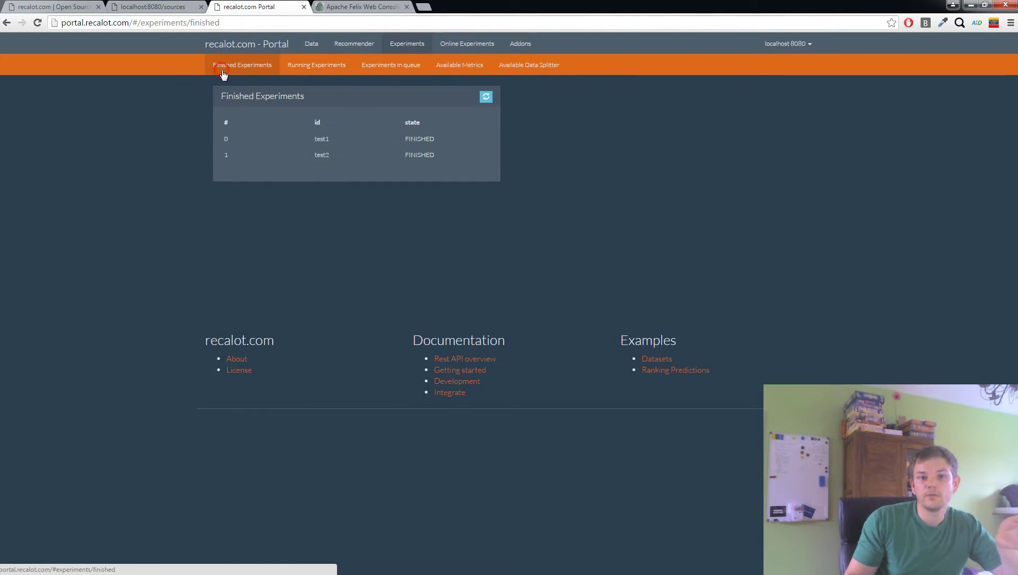
{"action": "left_click", "coordinate": [309, 143]}
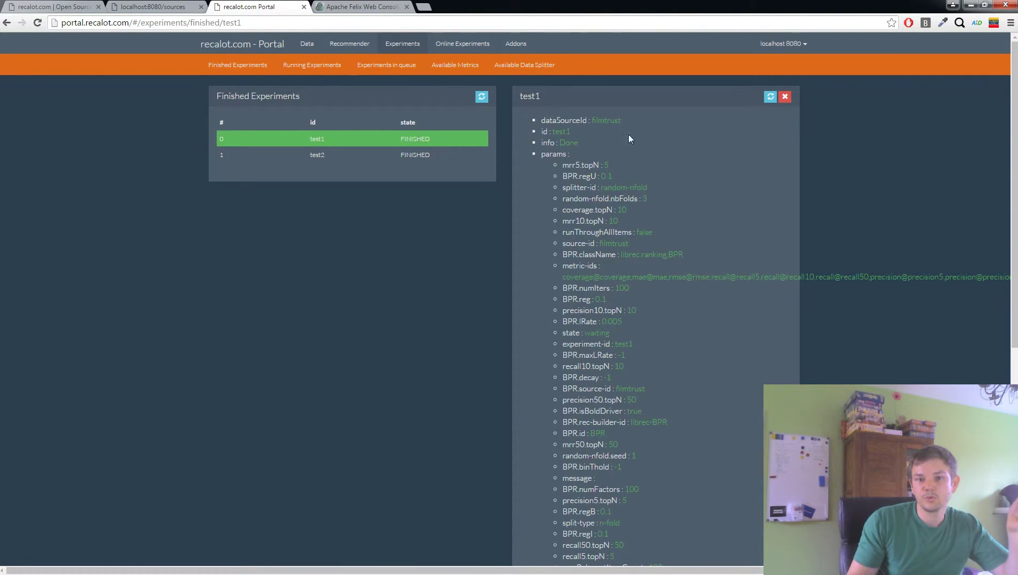
Review the parameters and final BPR metric results of the finished experiment test1.
{"action": "scroll", "coordinate": [629, 134], "scroll_direction": "down", "scroll_amount": 1}
{"action": "scroll", "coordinate": [618, 332], "scroll_direction": "down", "scroll_amount": 5}
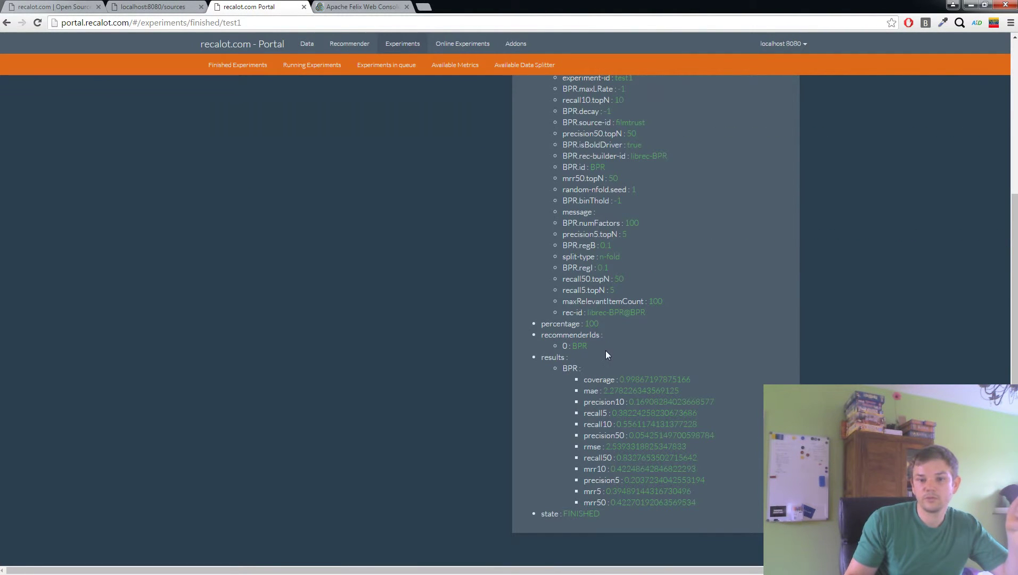
{"action": "scroll", "coordinate": [367, 202], "scroll_direction": "up", "scroll_amount": 6}
Open the finished experiment test2 and review its MostPopular metric results.
{"action": "left_click", "coordinate": [319, 152]}
{"action": "scroll", "coordinate": [650, 329], "scroll_direction": "down", "scroll_amount": 6}
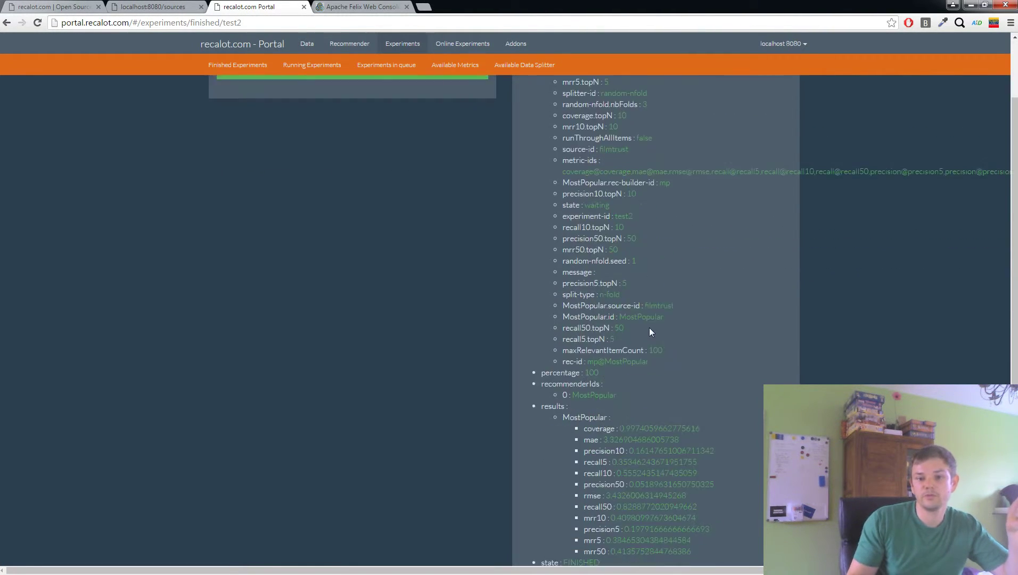
{"action": "left_click_drag", "start_coordinate": [713, 406], "coordinate": [758, 404]}
{"action": "left_click", "coordinate": [758, 404]}
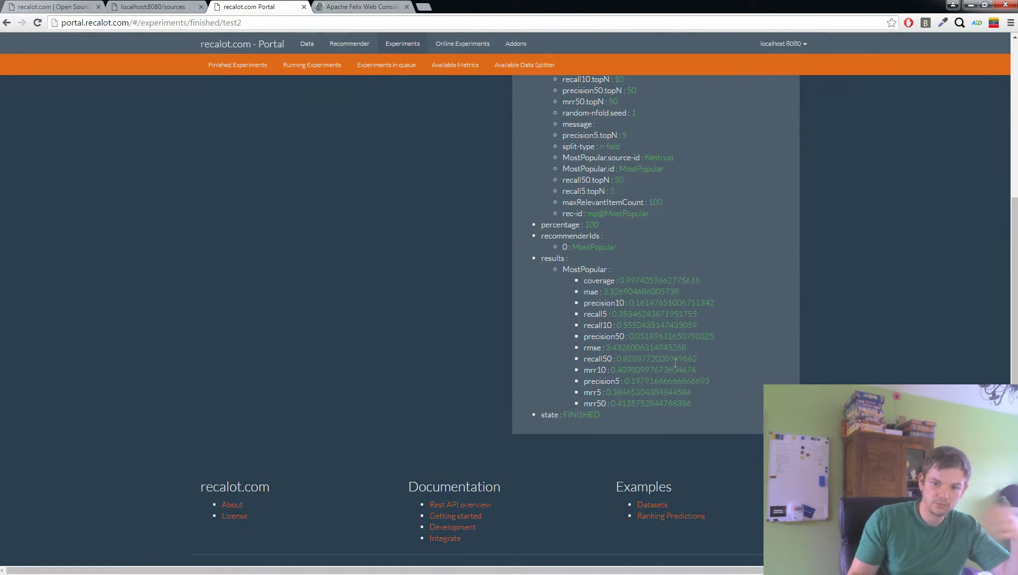
{"action": "scroll", "coordinate": [682, 361], "scroll_direction": "up", "scroll_amount": 2}
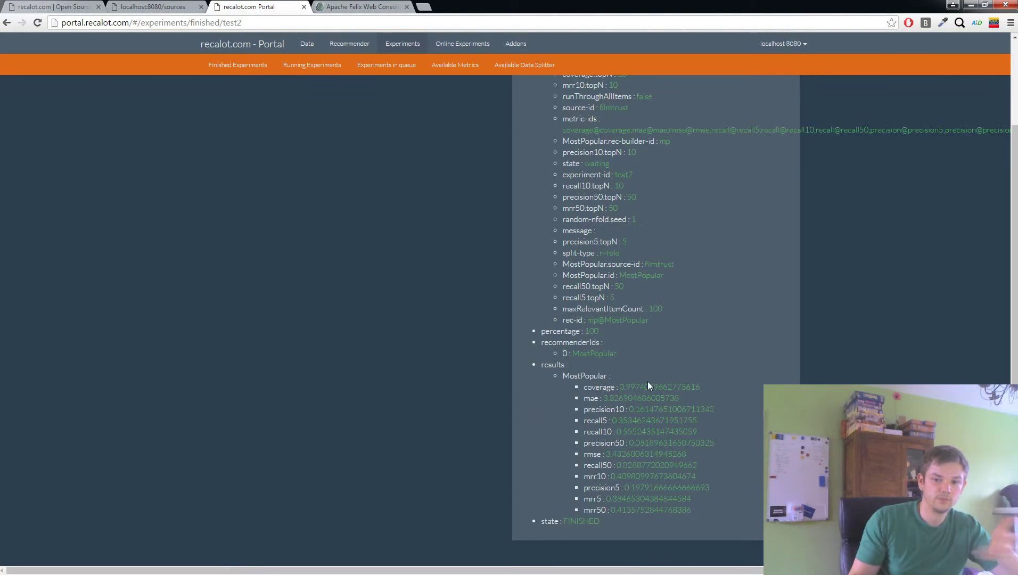
Start a new experiments overview using localhost 8080 as the host.
{"action": "left_click", "coordinate": [414, 43]}
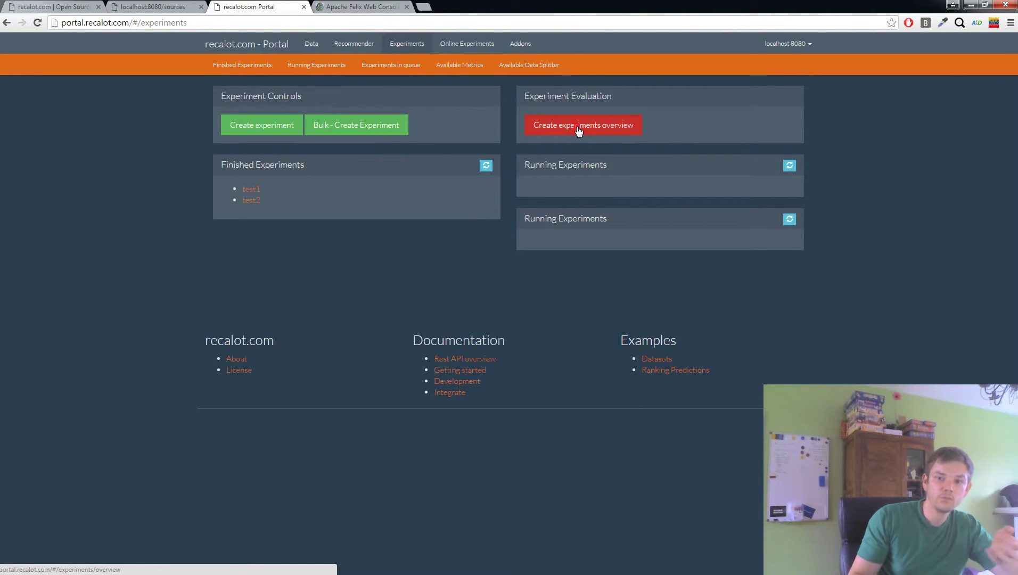
{"action": "left_click", "coordinate": [578, 130]}
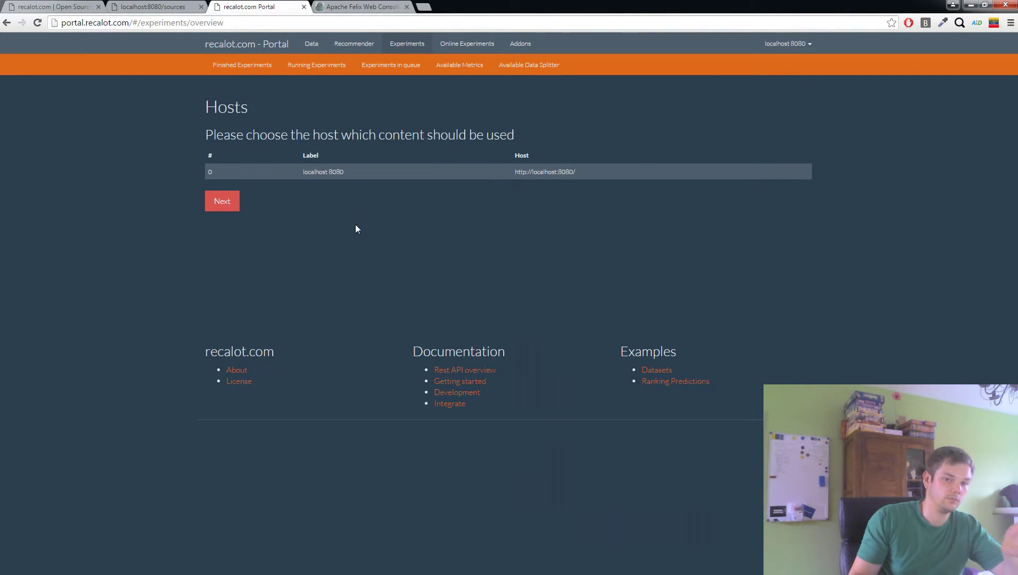
{"action": "left_click", "coordinate": [372, 173]}
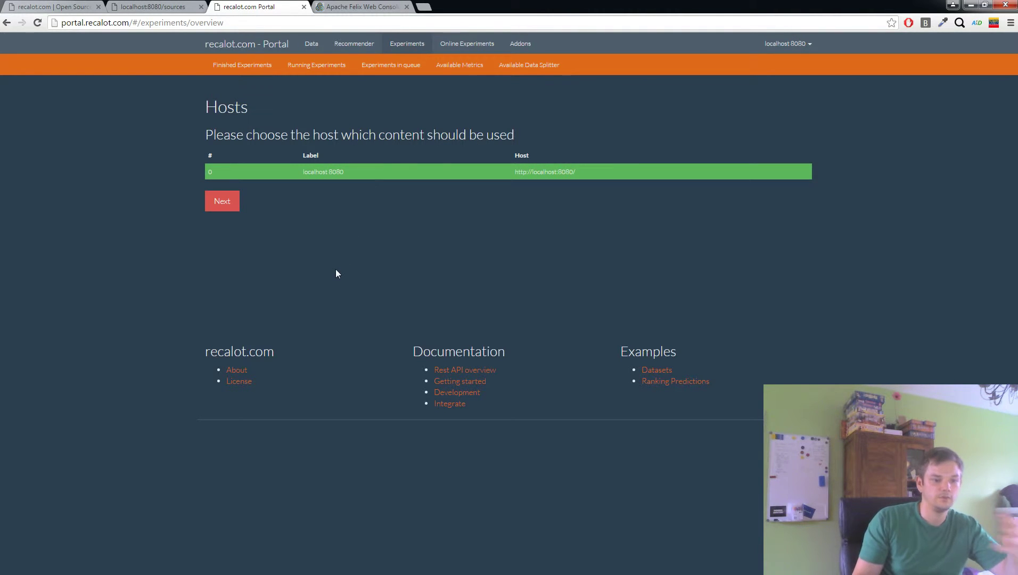
{"action": "left_click", "coordinate": [222, 205]}
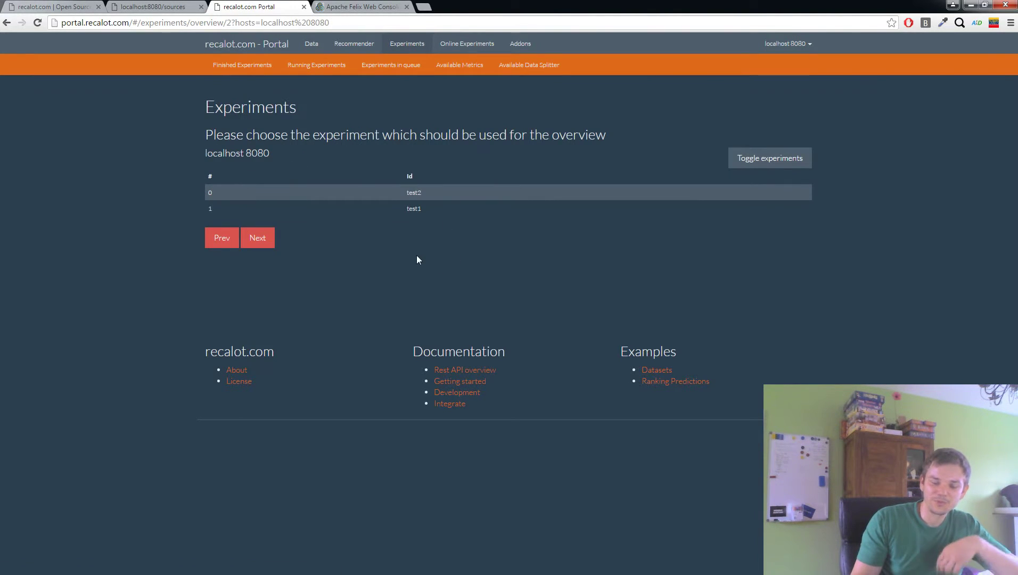
Generate the overview for experiments test2 and test1 and sort the filmtrust comparison table by recall5.
{"action": "left_click", "coordinate": [454, 197]}
{"action": "left_click", "coordinate": [449, 209]}
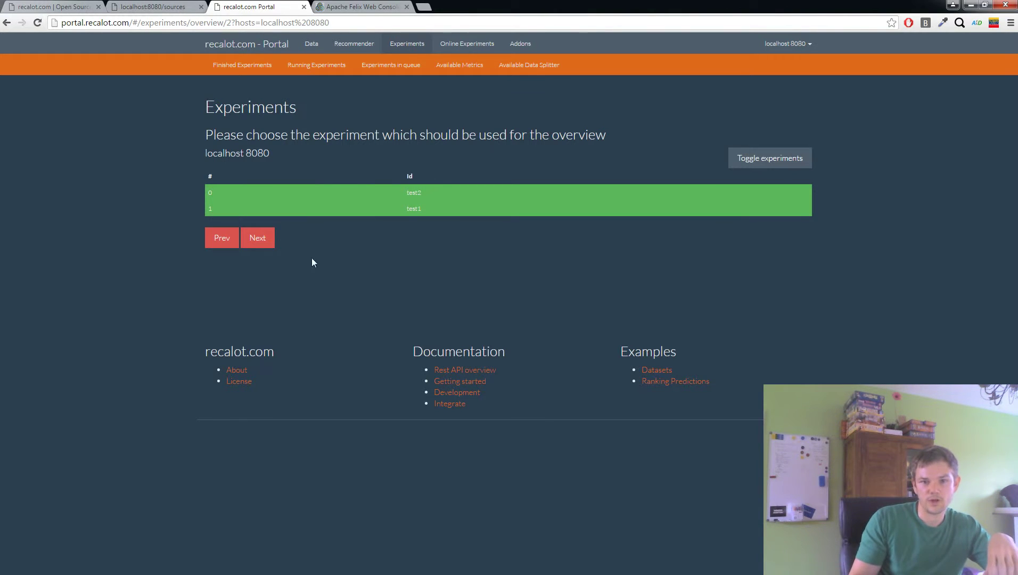
{"action": "left_click", "coordinate": [258, 238]}
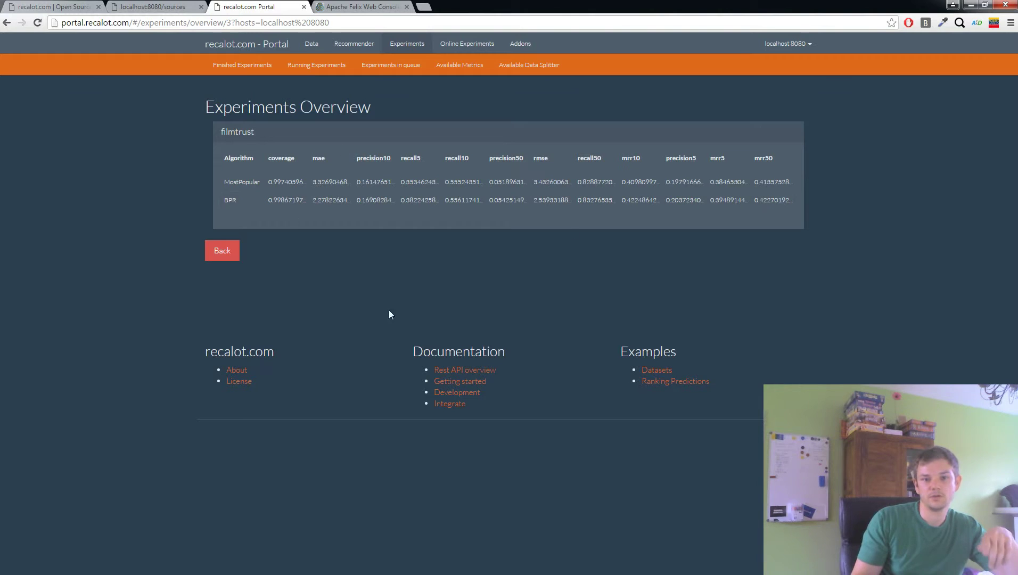
{"action": "left_click", "coordinate": [416, 165]}
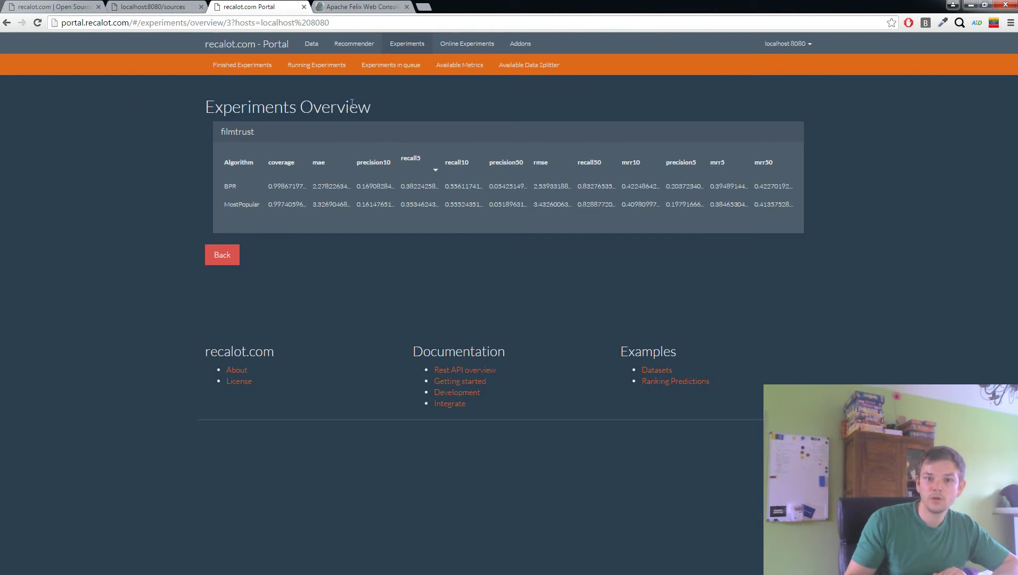
Browse the available recommenders and open the configuration details of rec-builder-mp.
{"action": "left_click", "coordinate": [355, 49]}
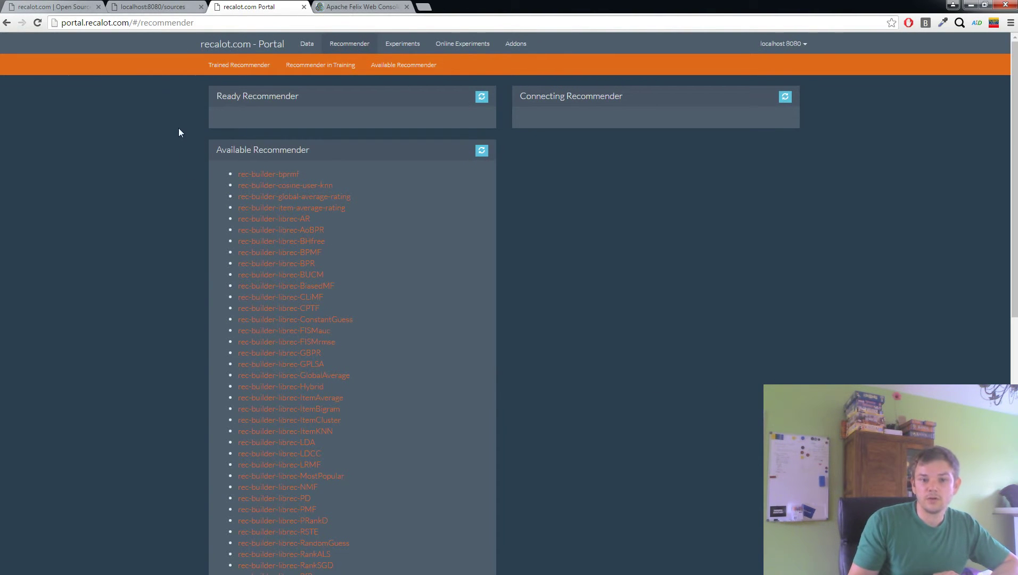
{"action": "scroll", "coordinate": [164, 159], "scroll_direction": "down", "scroll_amount": 7}
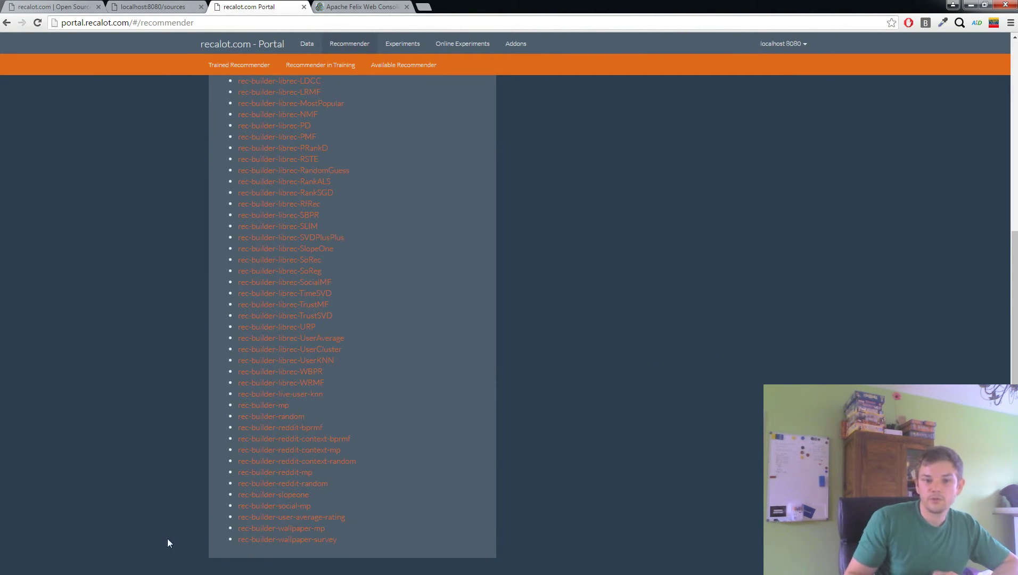
{"action": "scroll", "coordinate": [148, 481], "scroll_direction": "up", "scroll_amount": 2}
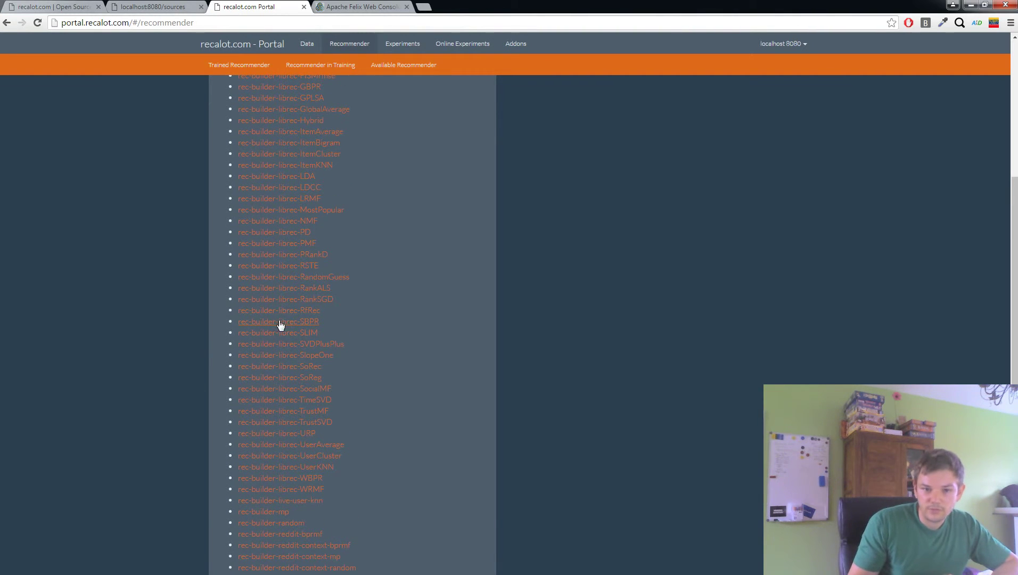
{"action": "scroll", "coordinate": [298, 362], "scroll_direction": "up", "scroll_amount": 1}
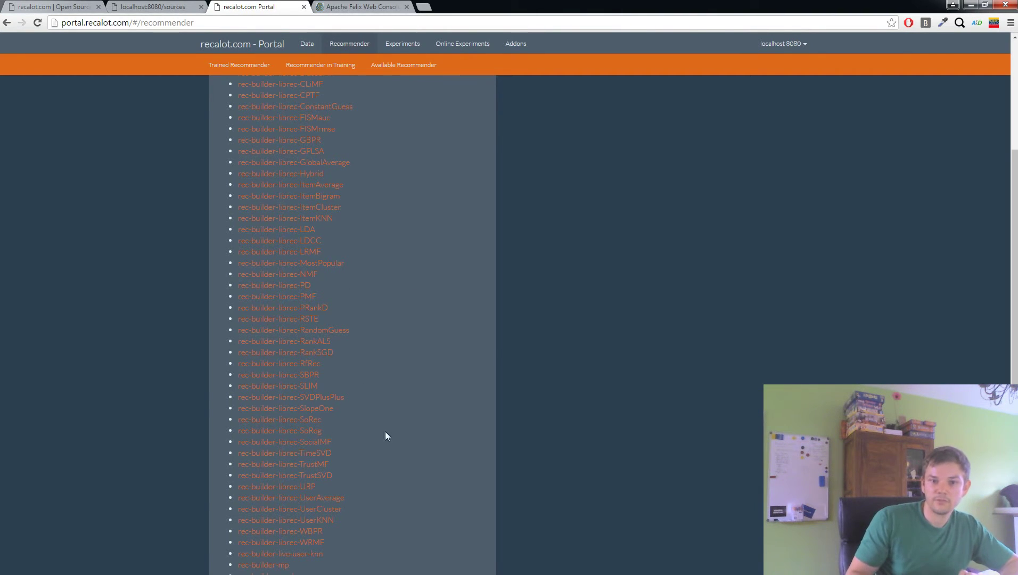
{"action": "scroll", "coordinate": [418, 421], "scroll_direction": "up", "scroll_amount": 1}
{"action": "scroll", "coordinate": [415, 393], "scroll_direction": "up", "scroll_amount": 3}
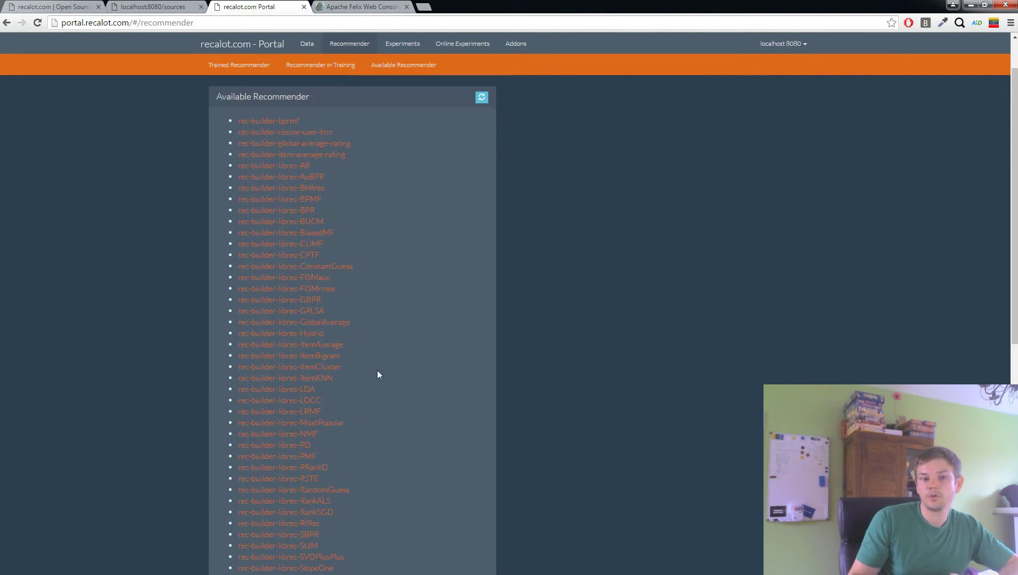
{"action": "scroll", "coordinate": [243, 262], "scroll_direction": "down", "scroll_amount": 6}
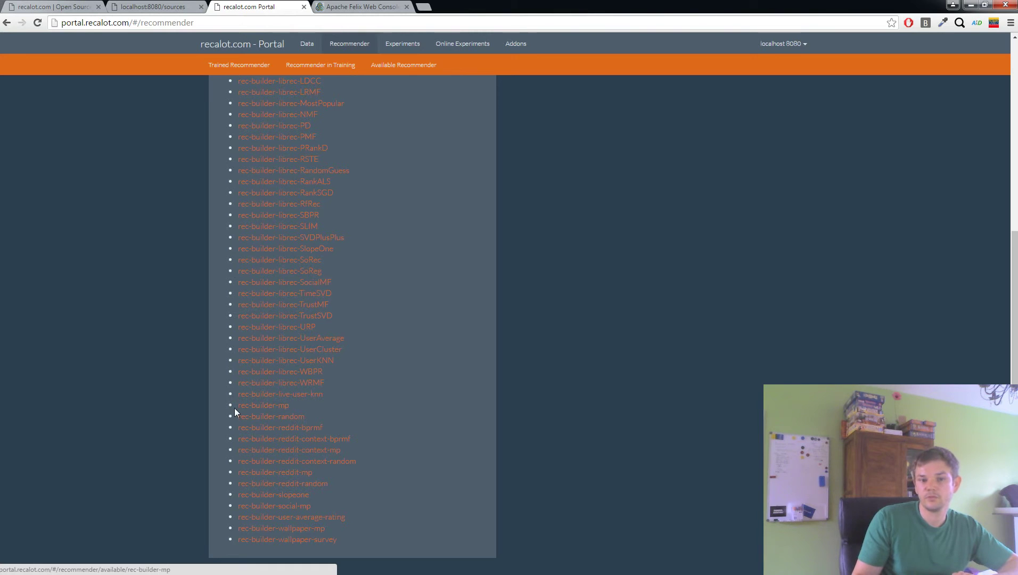
{"action": "left_click", "coordinate": [274, 408]}
{"action": "scroll", "coordinate": [422, 411], "scroll_direction": "up", "scroll_amount": 7}
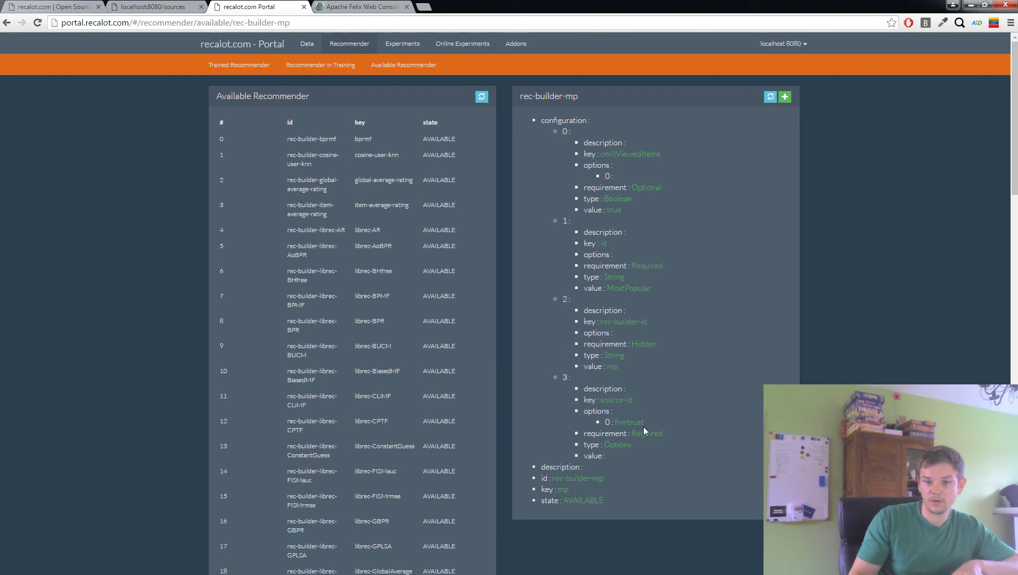
Create a recommender from rec-builder-mp with the id MostPopular, source-id filmtrust and omitViewedItems enabled.
{"action": "left_click", "coordinate": [785, 96]}
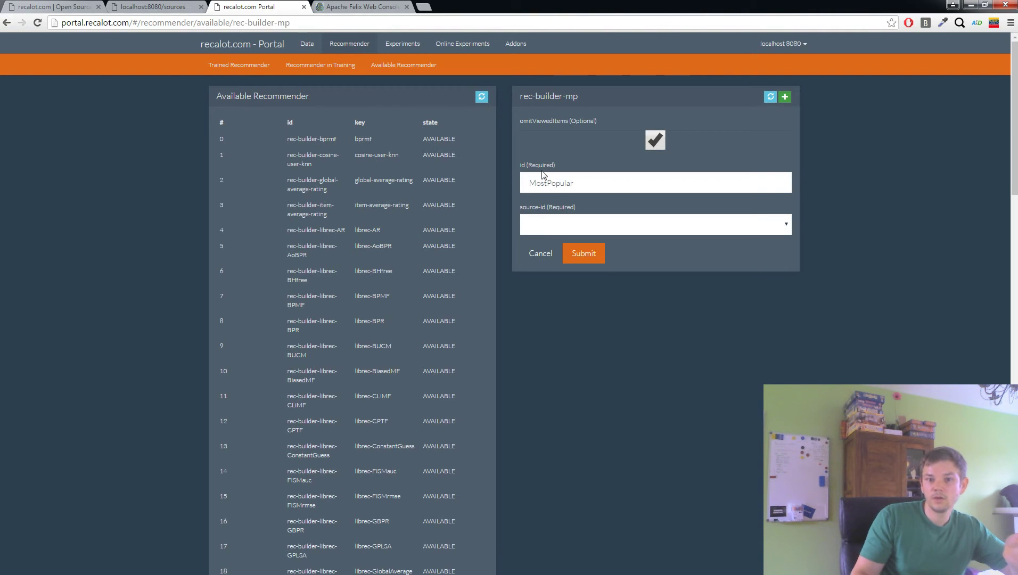
{"action": "double_click", "coordinate": [624, 182]}
{"action": "left_click", "coordinate": [625, 182]}
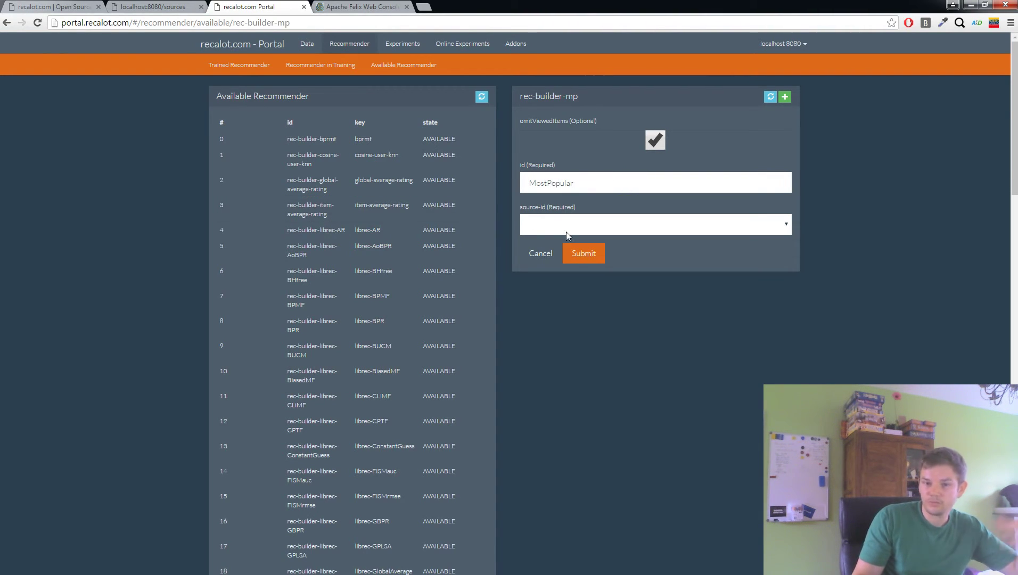
{"action": "left_click", "coordinate": [586, 228]}
{"action": "left_click", "coordinate": [546, 250]}
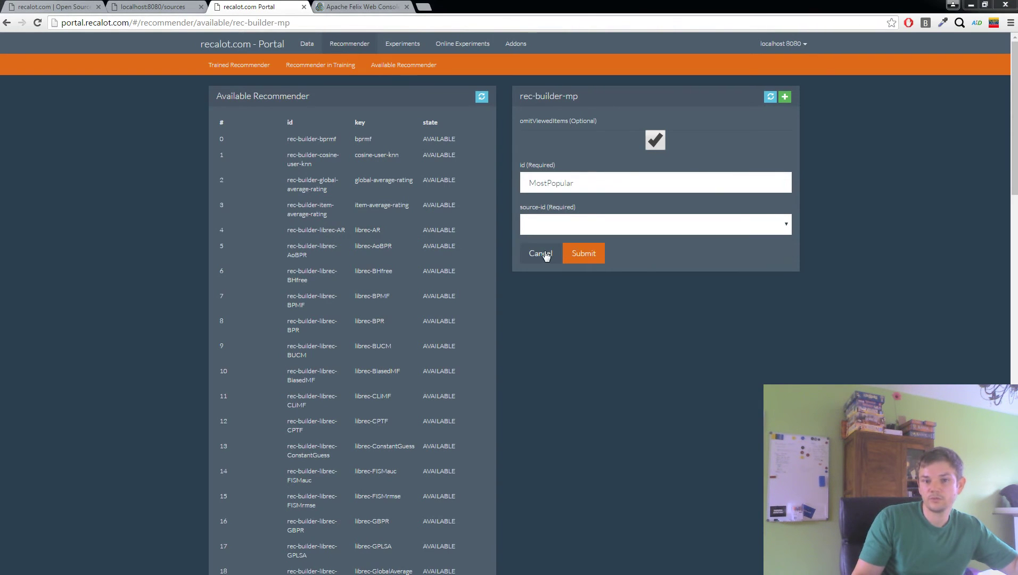
{"action": "left_click", "coordinate": [557, 230]}
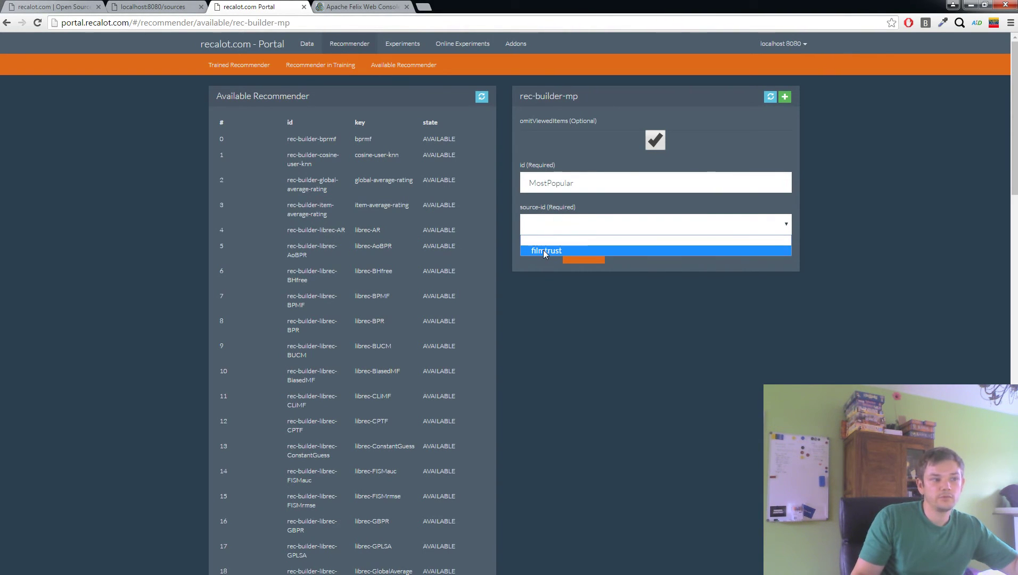
{"action": "left_click", "coordinate": [543, 250]}
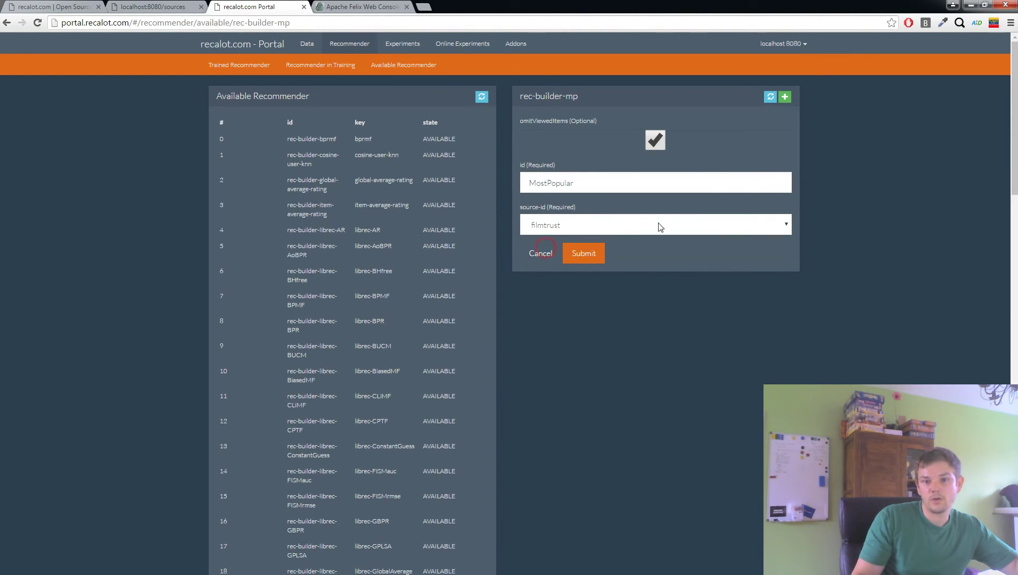
{"action": "left_click", "coordinate": [591, 258]}
Check the recommenders in training and open the details of the trained MostPopular recommender.
{"action": "left_click", "coordinate": [298, 67]}
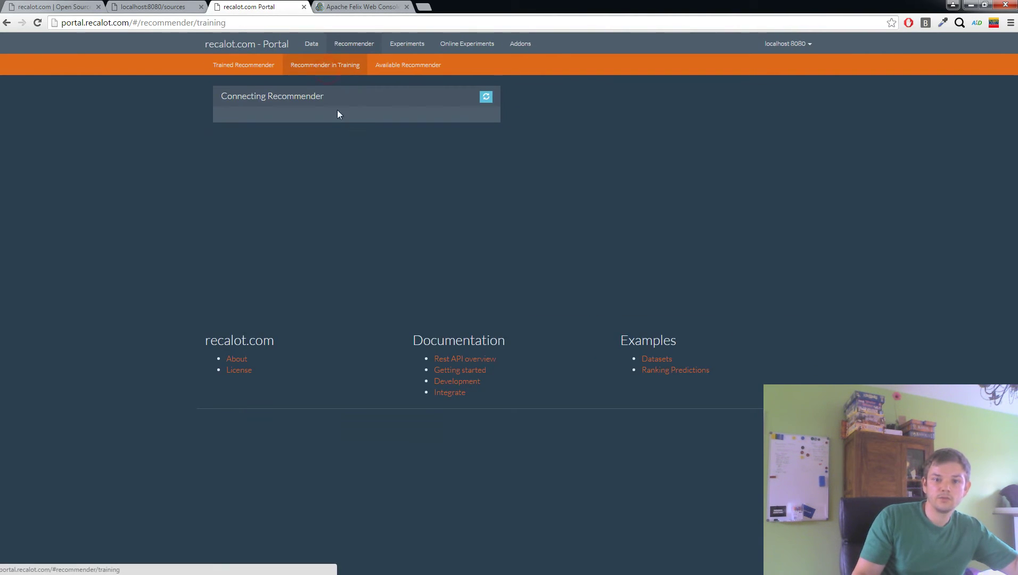
{"action": "left_click", "coordinate": [236, 66]}
{"action": "left_click", "coordinate": [330, 139]}
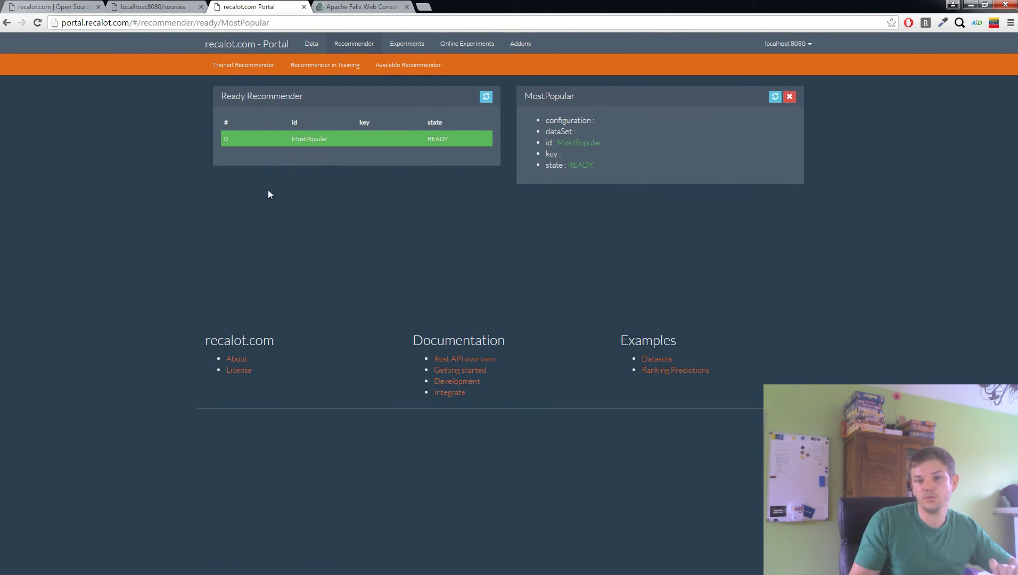
Request the MostPopular recommendations for user 1 from the REST API at localhost:8080/rec/MostPopular?user-id=1.
{"action": "left_click", "coordinate": [153, 7]}
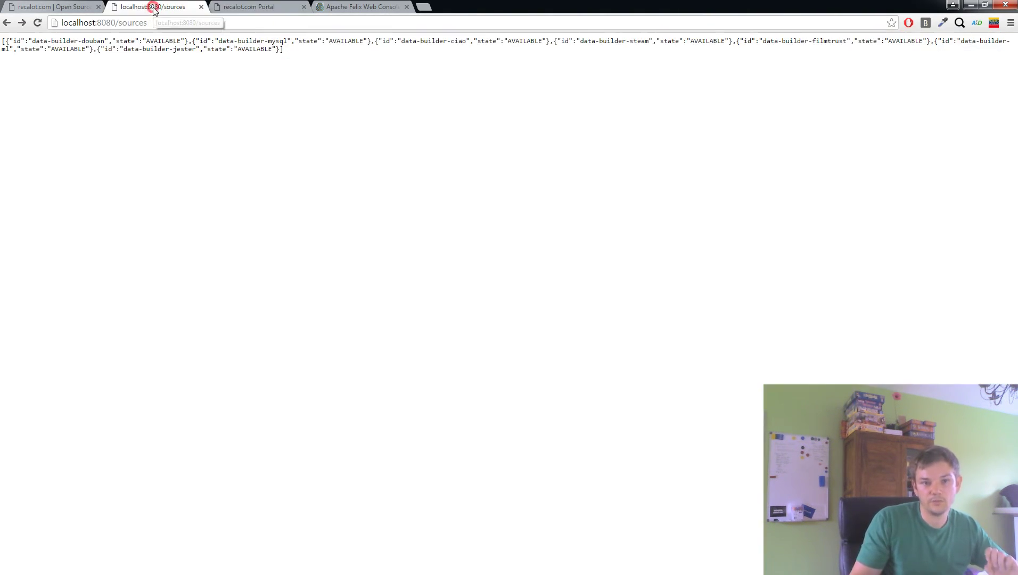
{"action": "double_click", "coordinate": [133, 24]}
{"action": "type", "text": "re"}
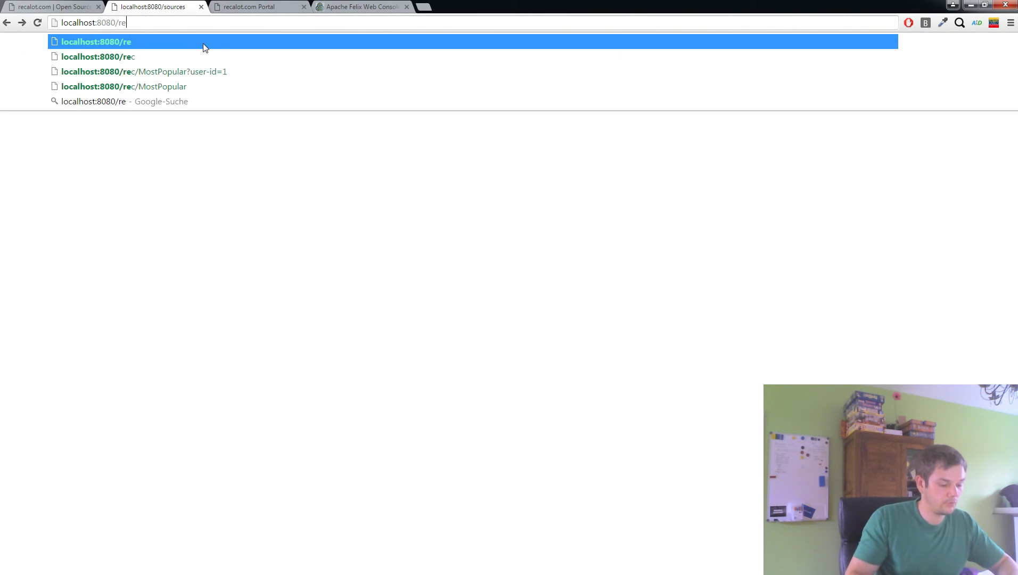
{"action": "type", "text": "c/MostPo"}
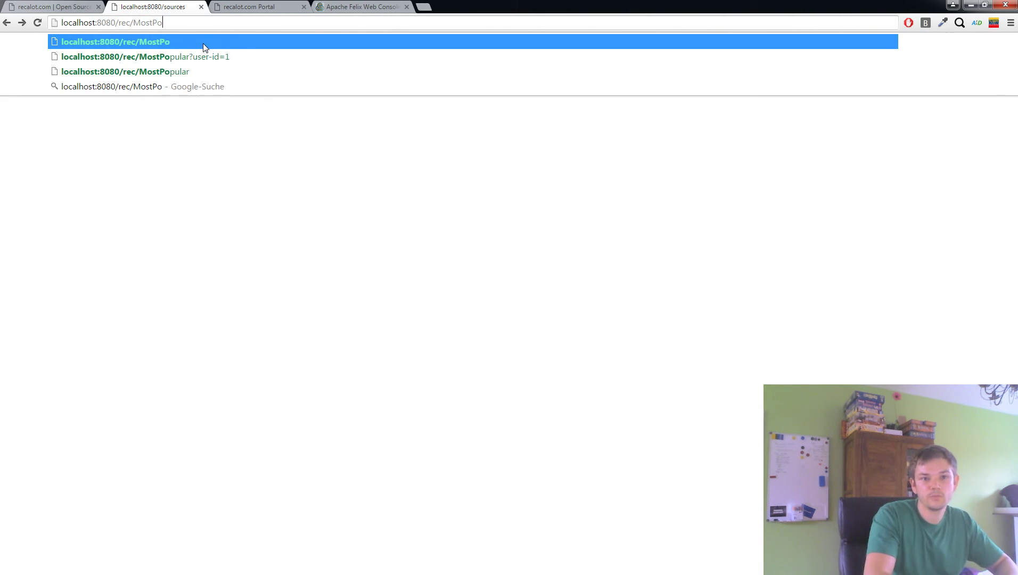
{"action": "type", "text": "pular?uzs"}
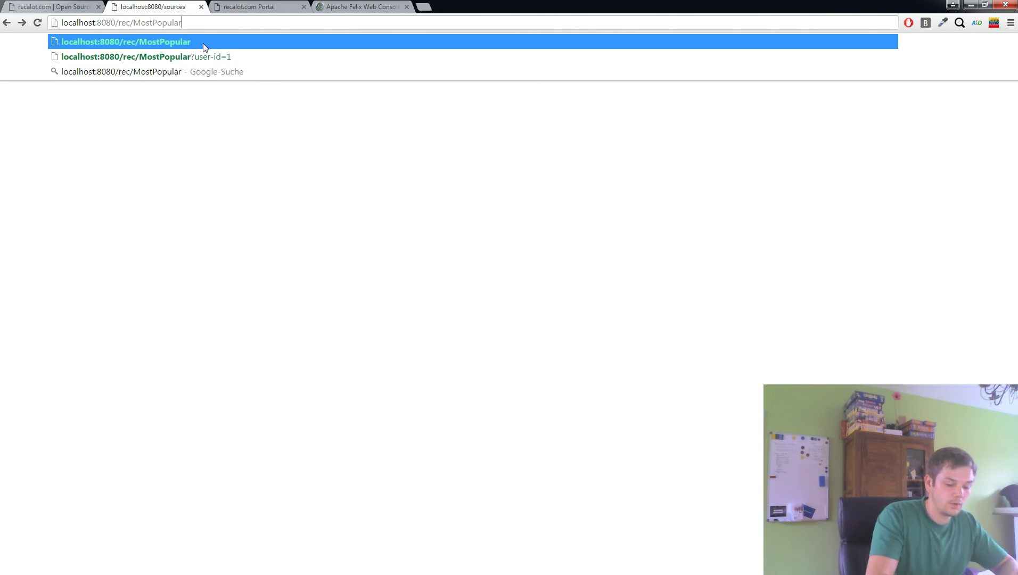
{"action": "key", "text": "BackSpace"}
{"action": "key", "text": "BackSpace"}
{"action": "type", "text": "se"}
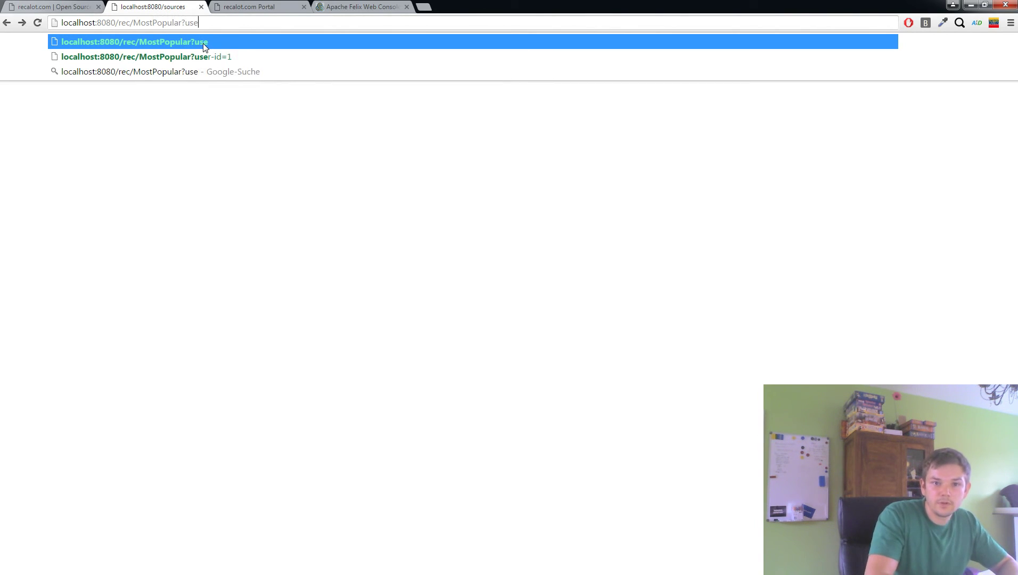
{"action": "type", "text": "r-id=1"}
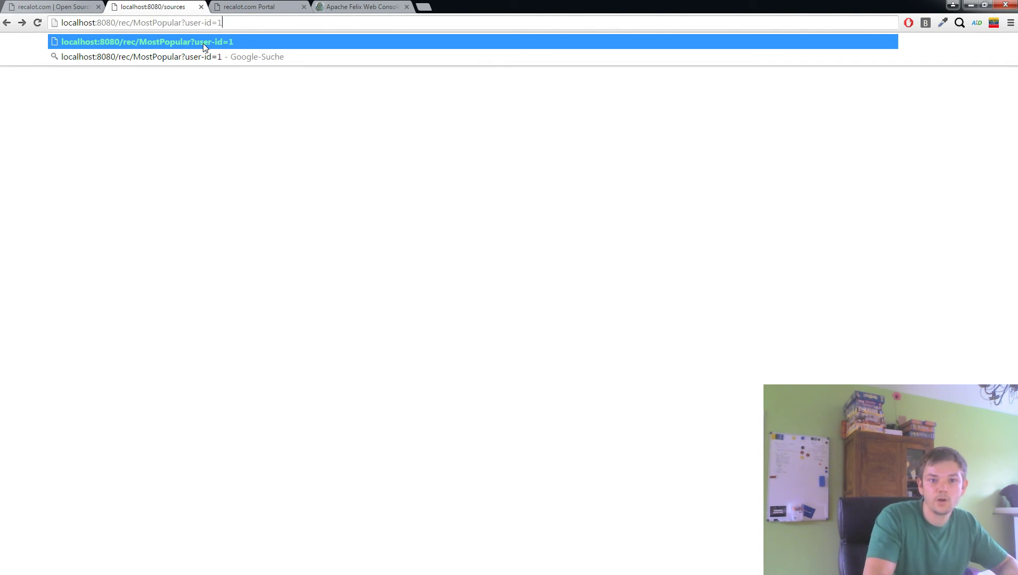
{"action": "key", "text": "Return"}
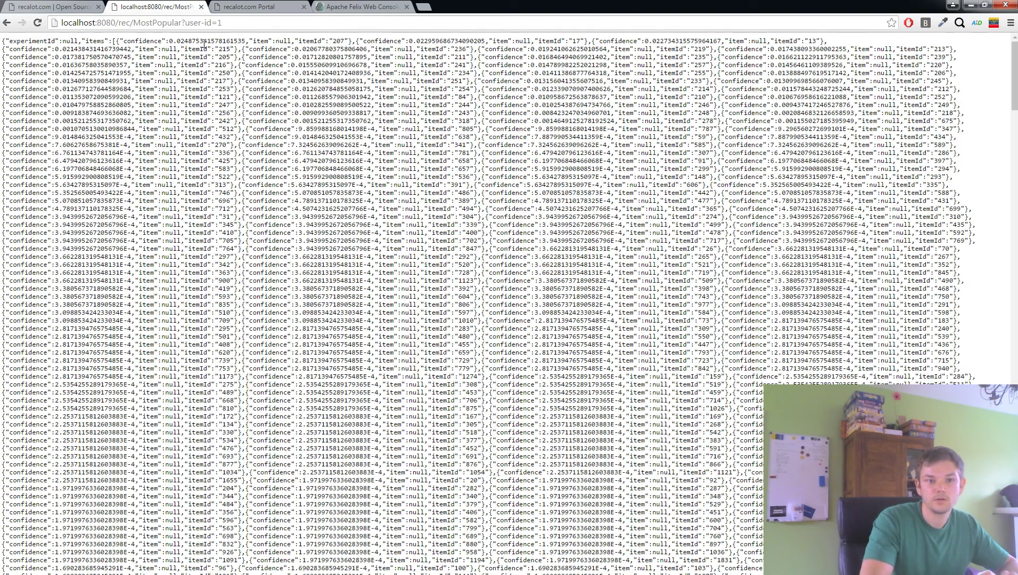